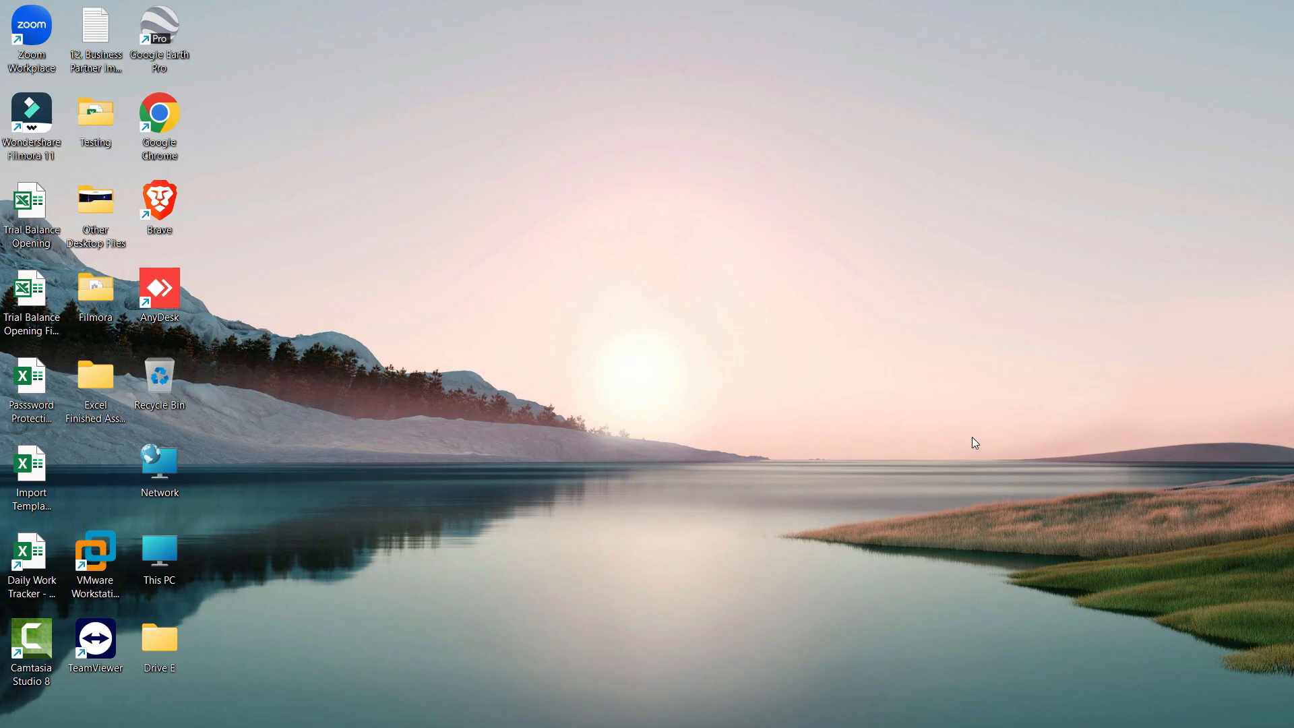
- Open the computer's date and time settings and turn off both automatic time zone and automatic time
mouse_move(1186, 713)
mouse_move(1247, 720)
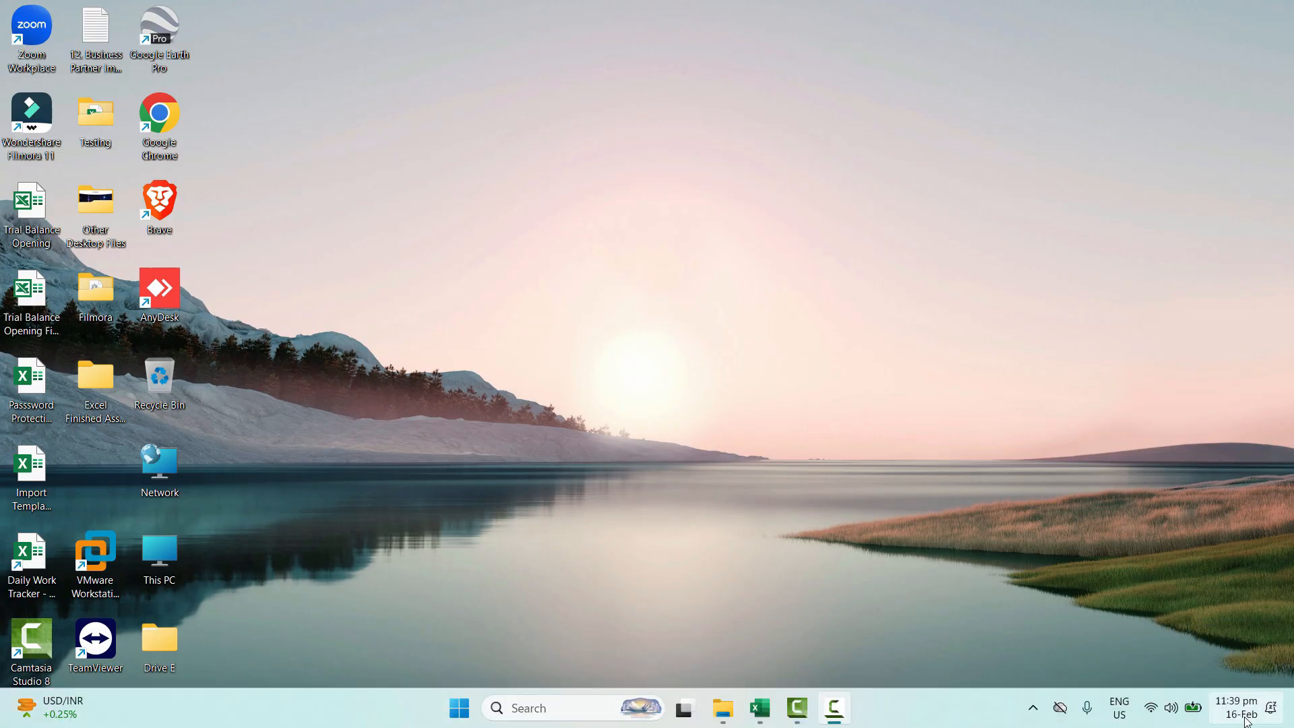
right_click(1245, 718)
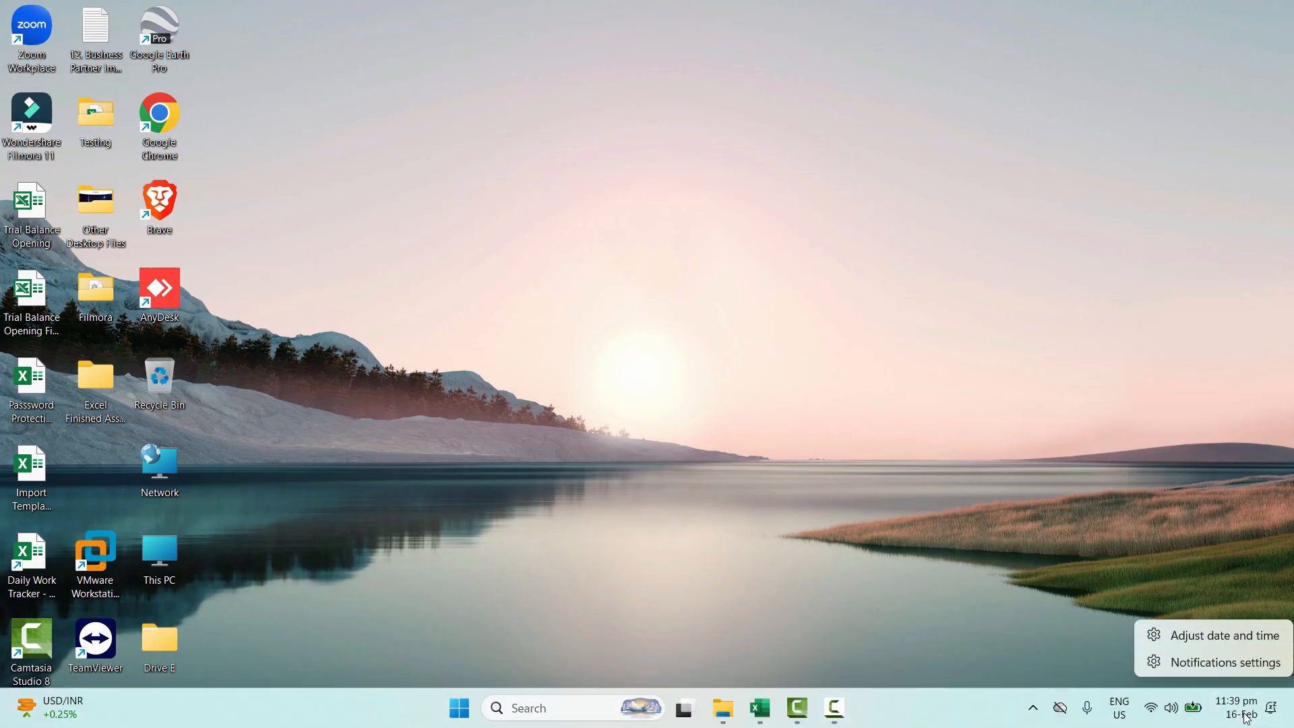
left_click(1237, 644)
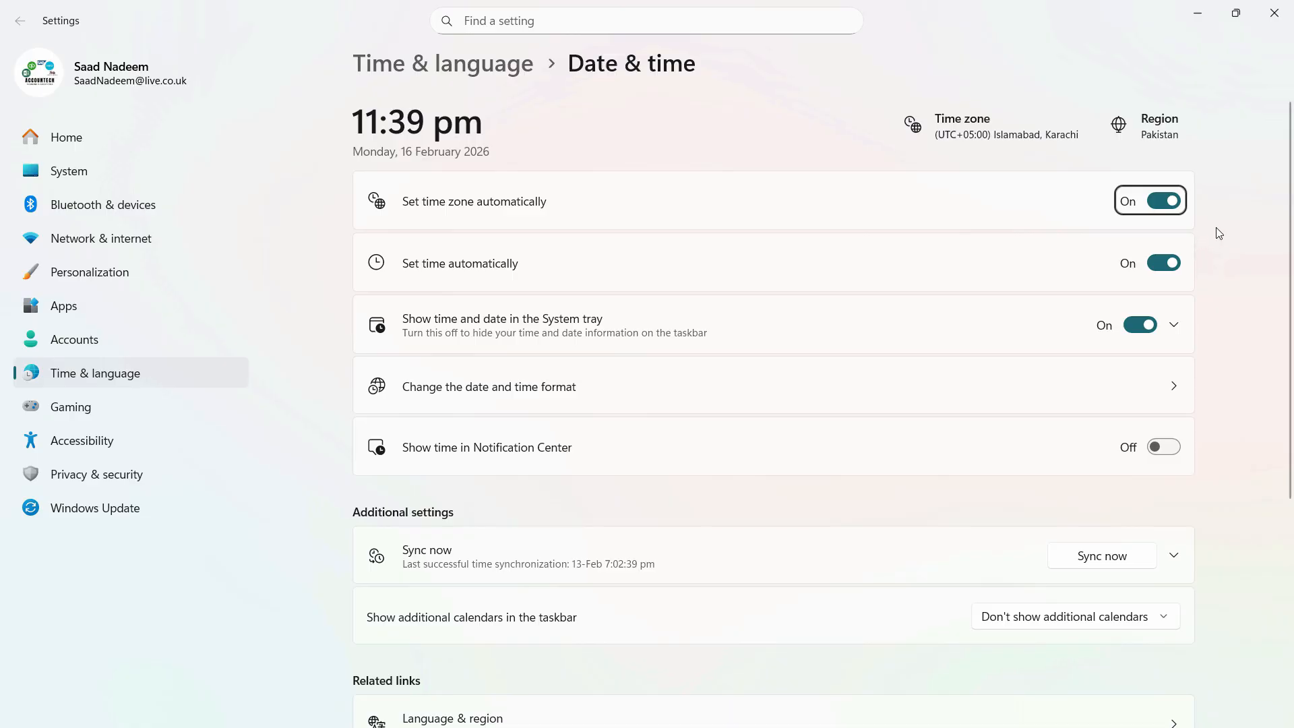
left_click(1153, 201)
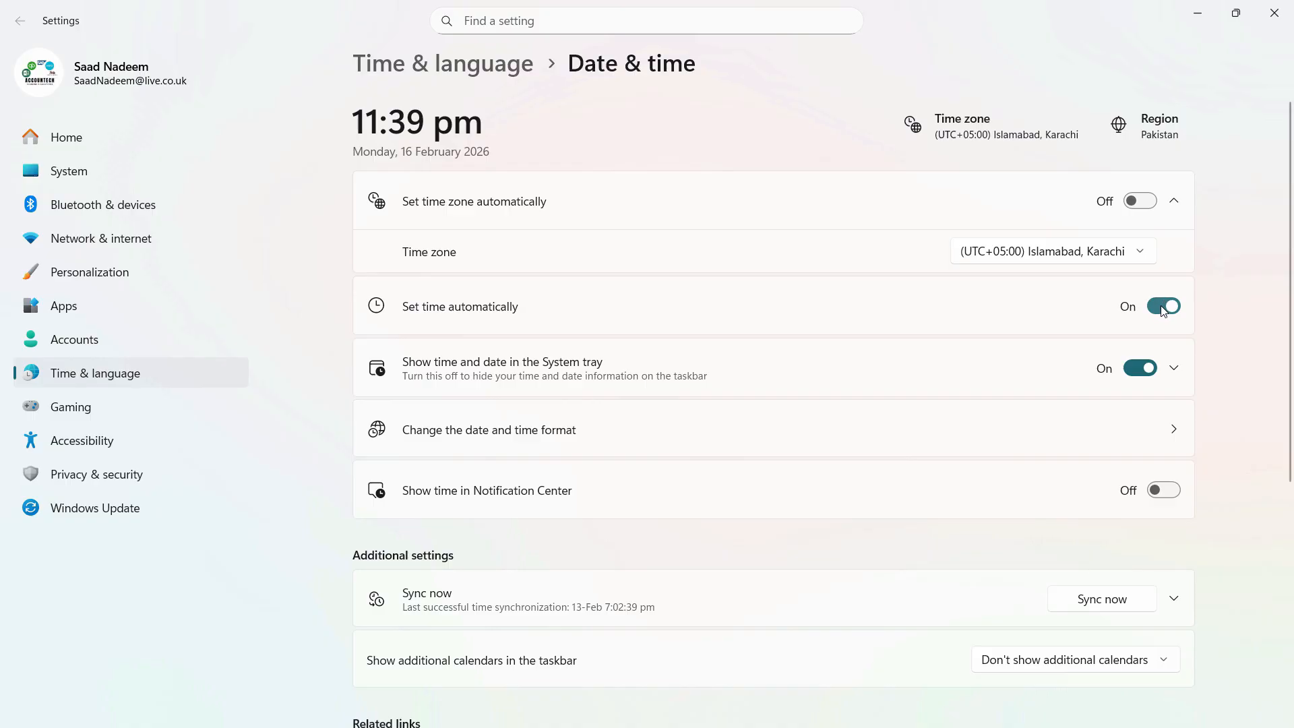
left_click(1162, 306)
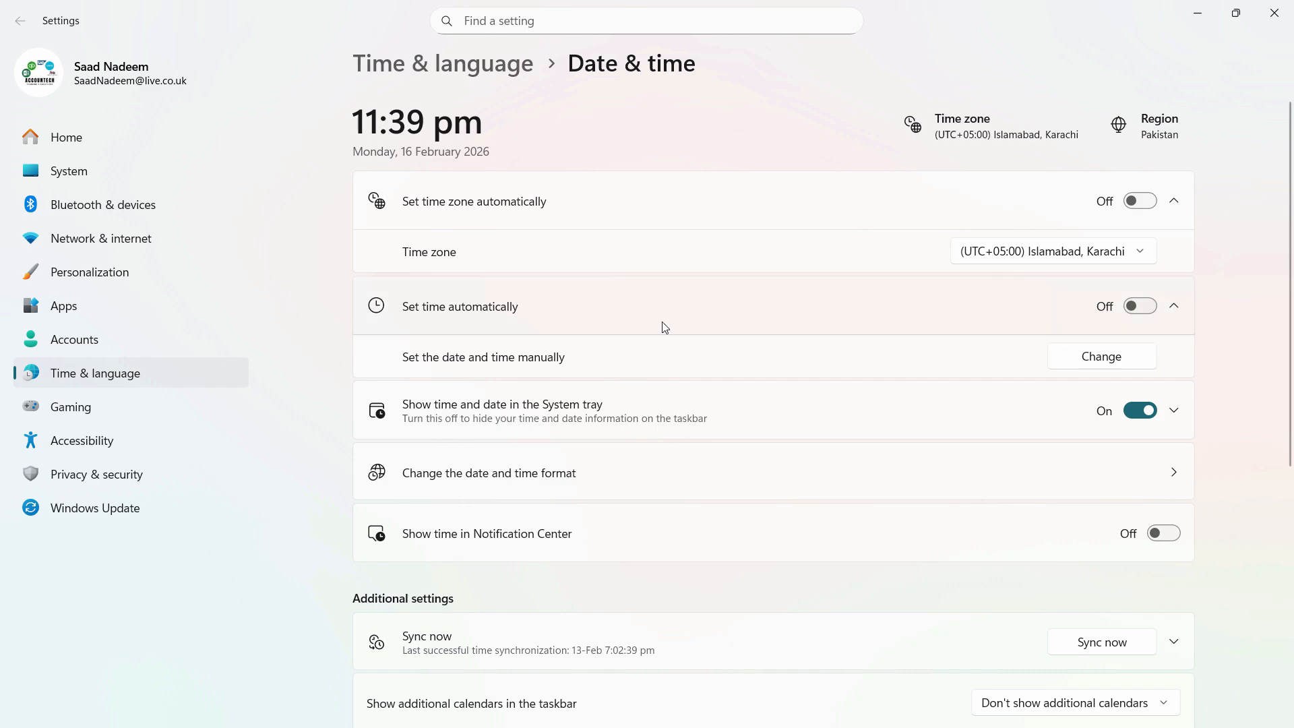
- Manually set the system date to 26 December 2022, check it on the taskbar clock and close the settings
left_click(1103, 366)
left_click(438, 324)
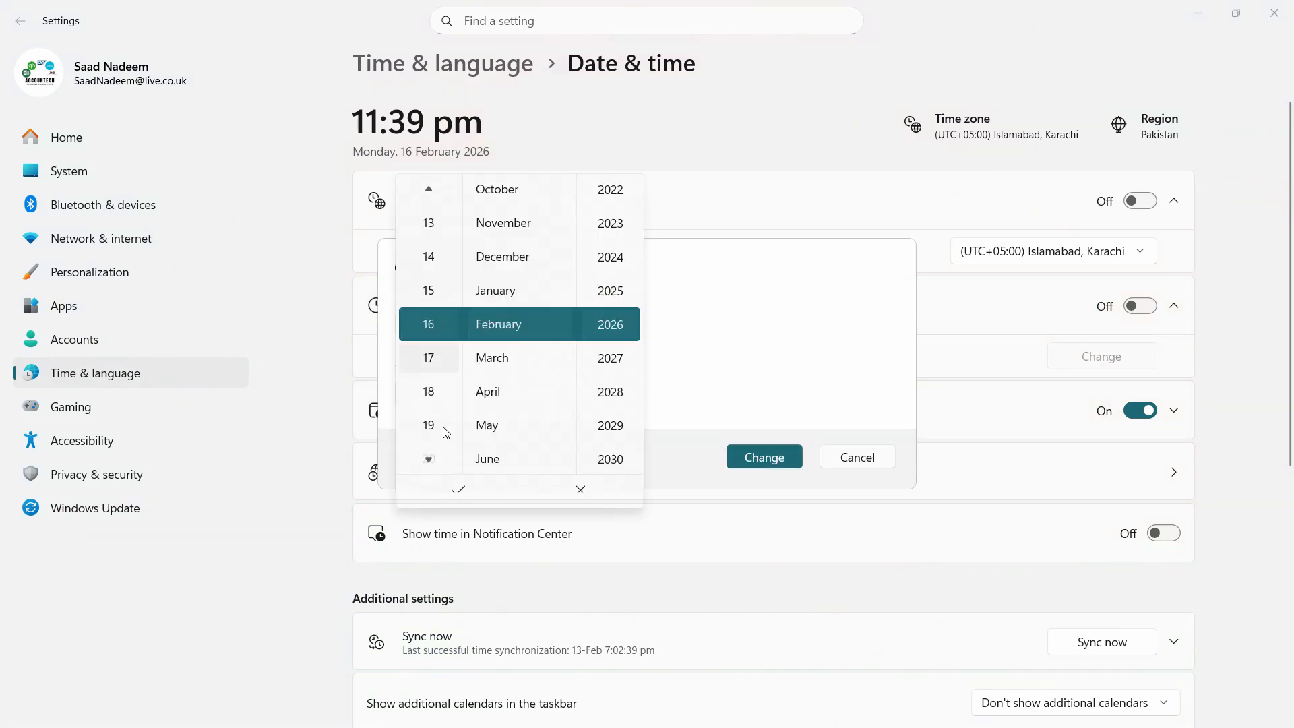
left_click_drag(428, 460, 432, 466)
left_click(432, 467)
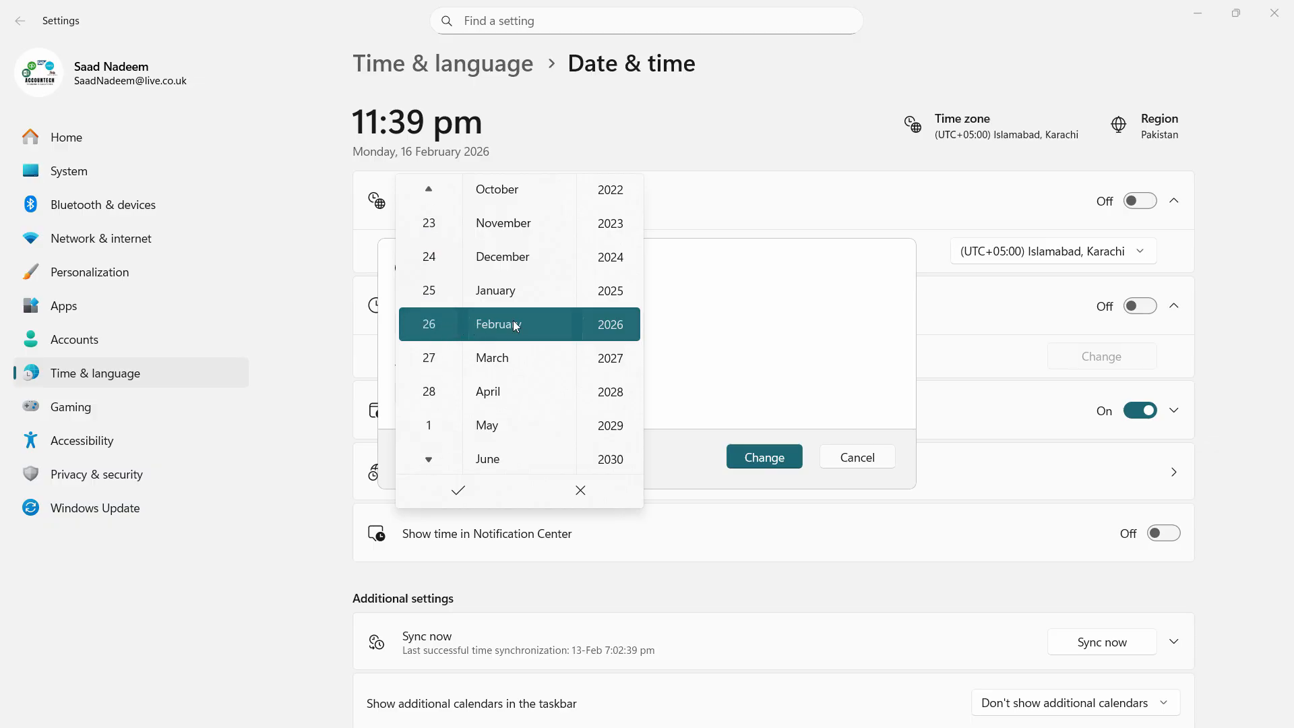
left_click(485, 259)
scroll(606, 321, "up", 1)
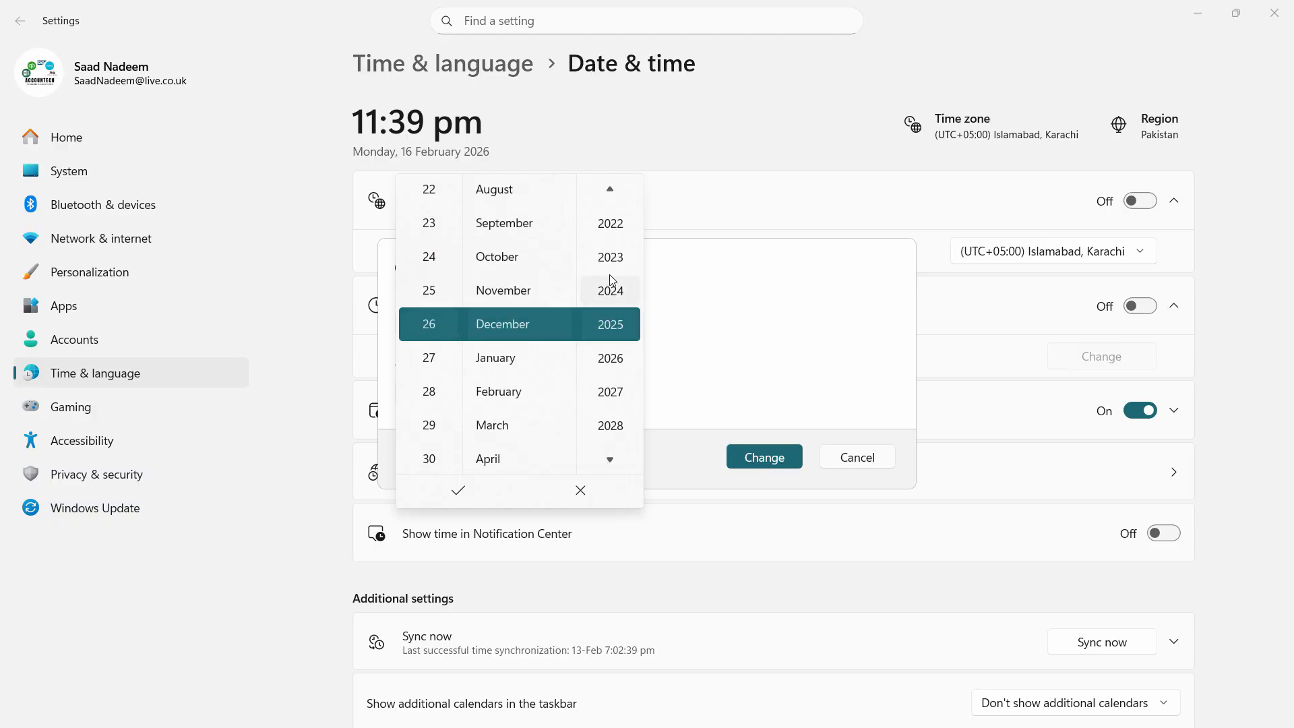
scroll(609, 273, "up", 3)
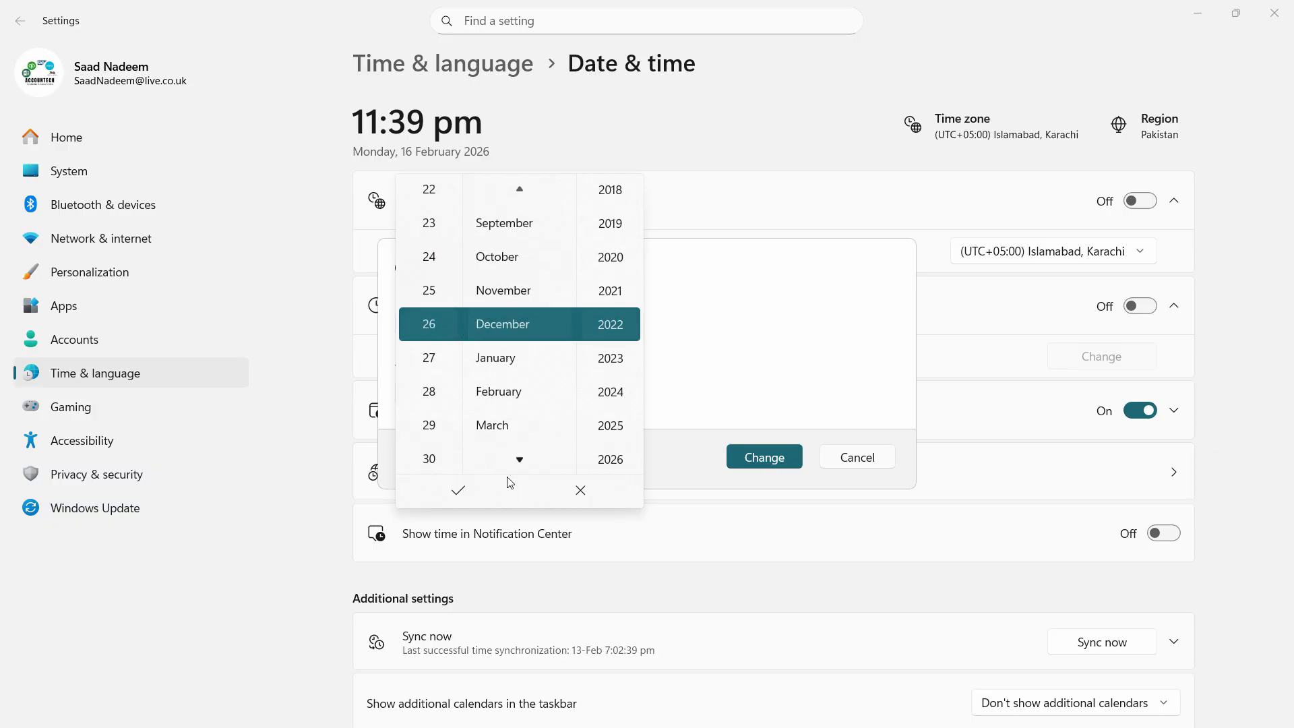
left_click(459, 491)
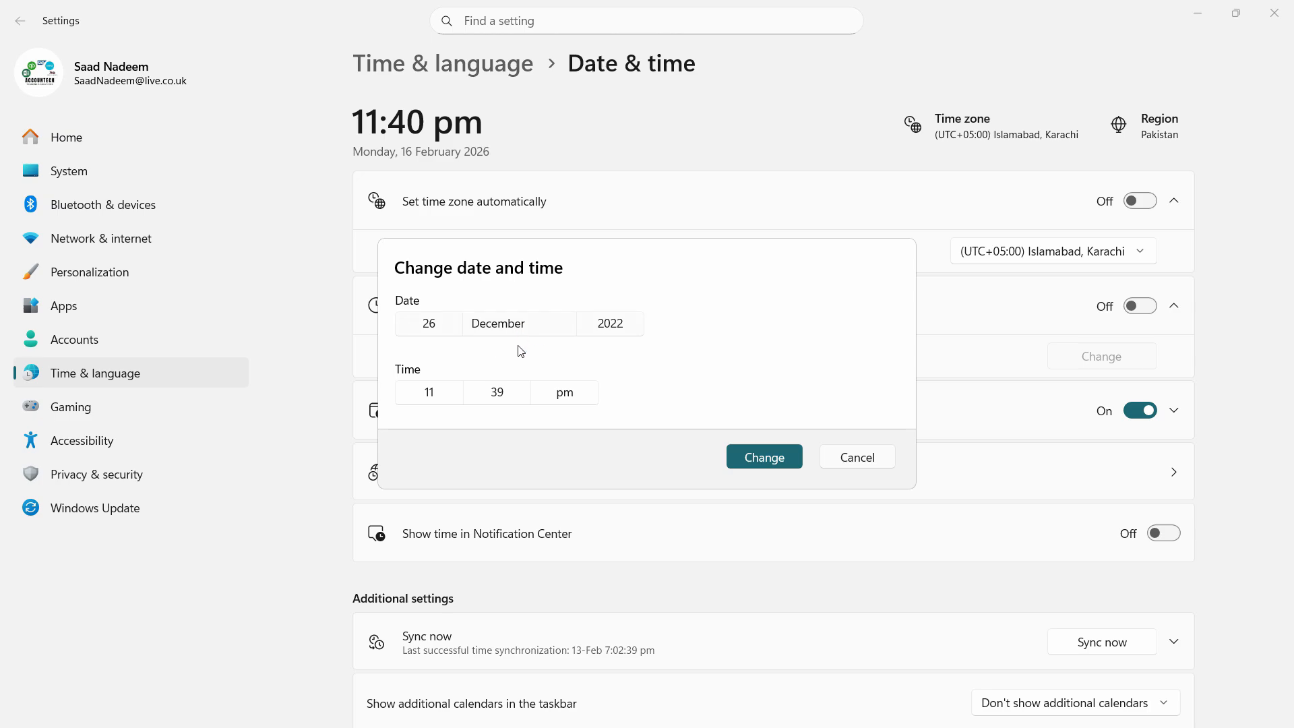
left_click(762, 458)
mouse_move(1292, 723)
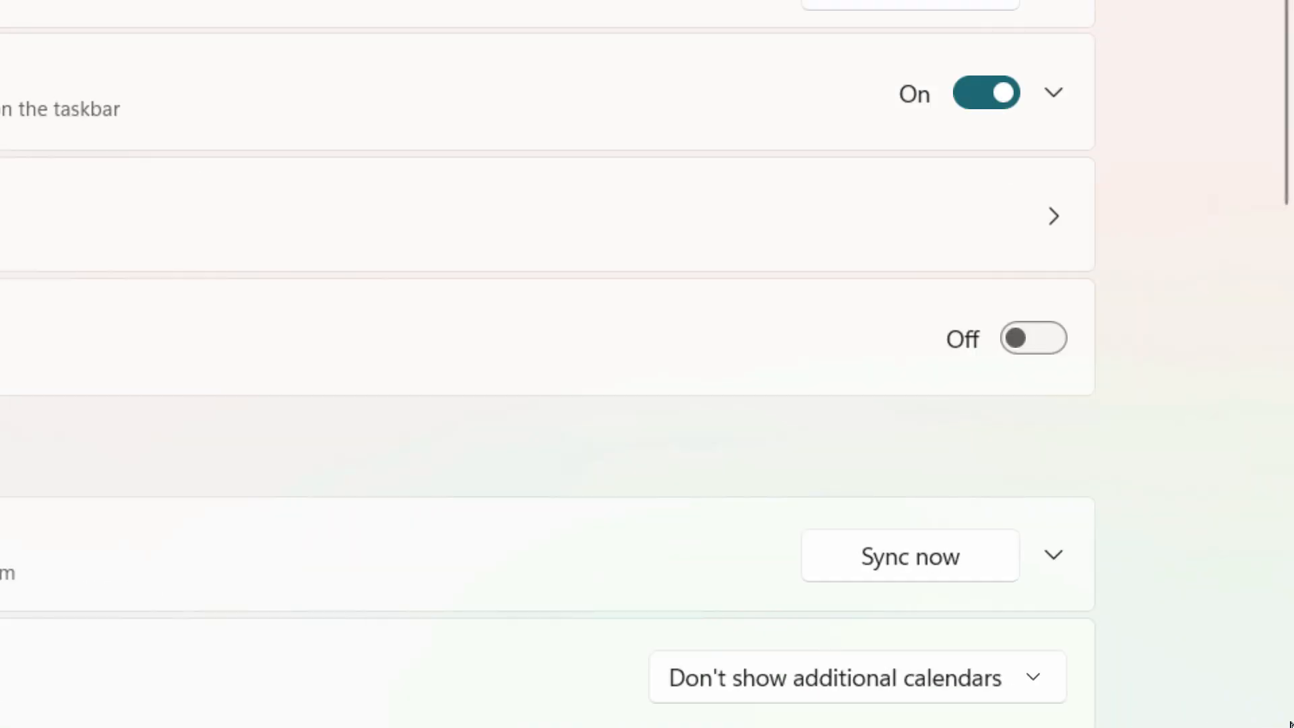
mouse_move(1248, 722)
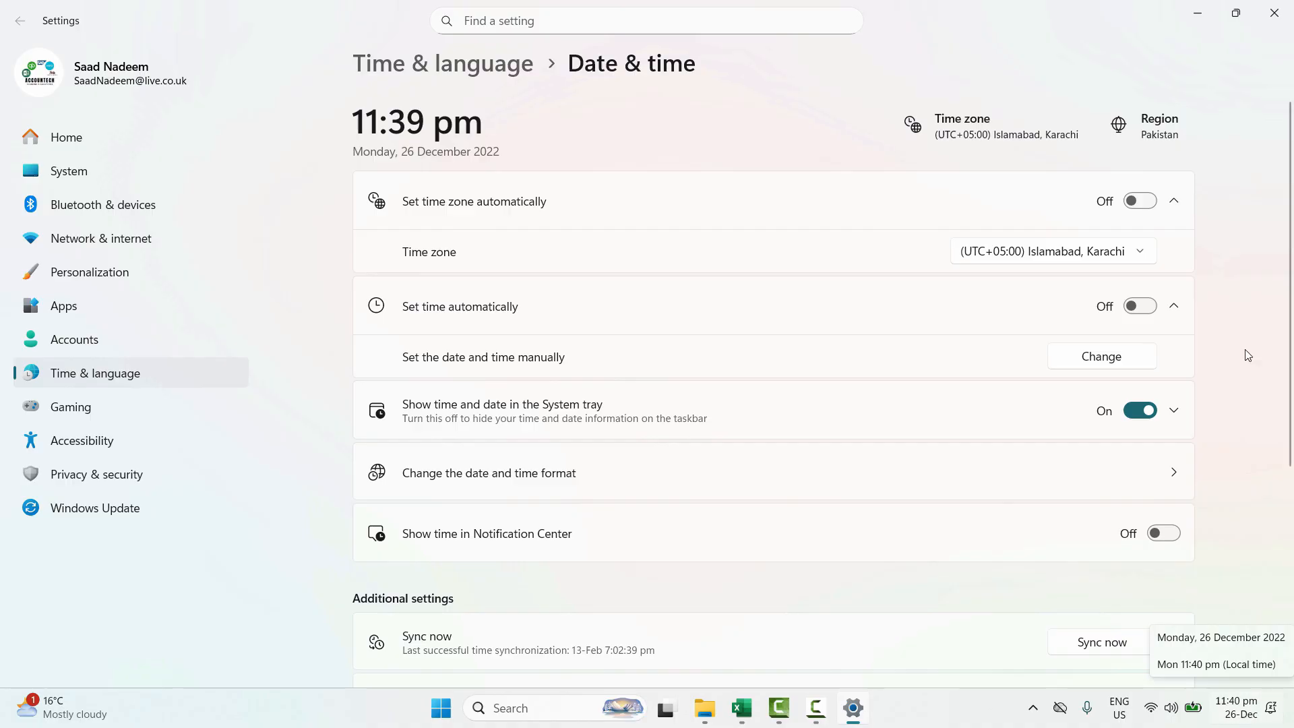
left_click(1290, 19)
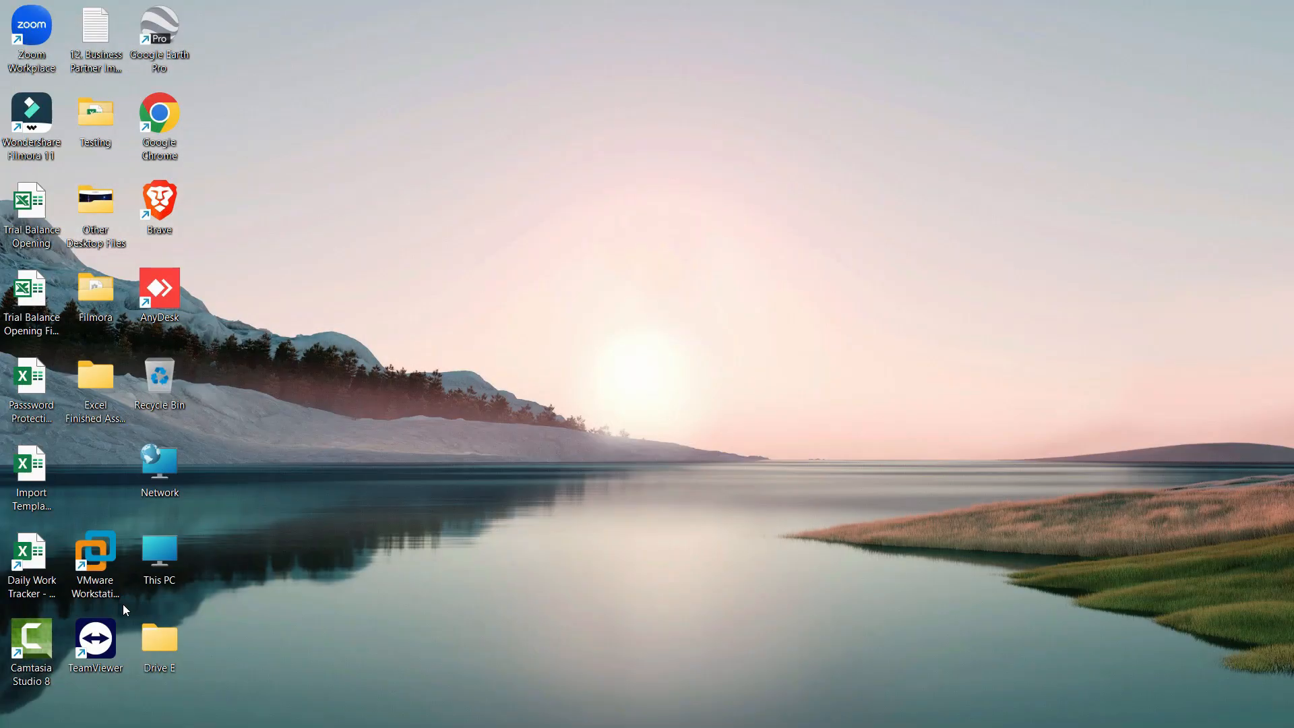
- Launch VMware Workstation and remove the Windows 10 x64 virtual machine from the library
left_click(99, 560)
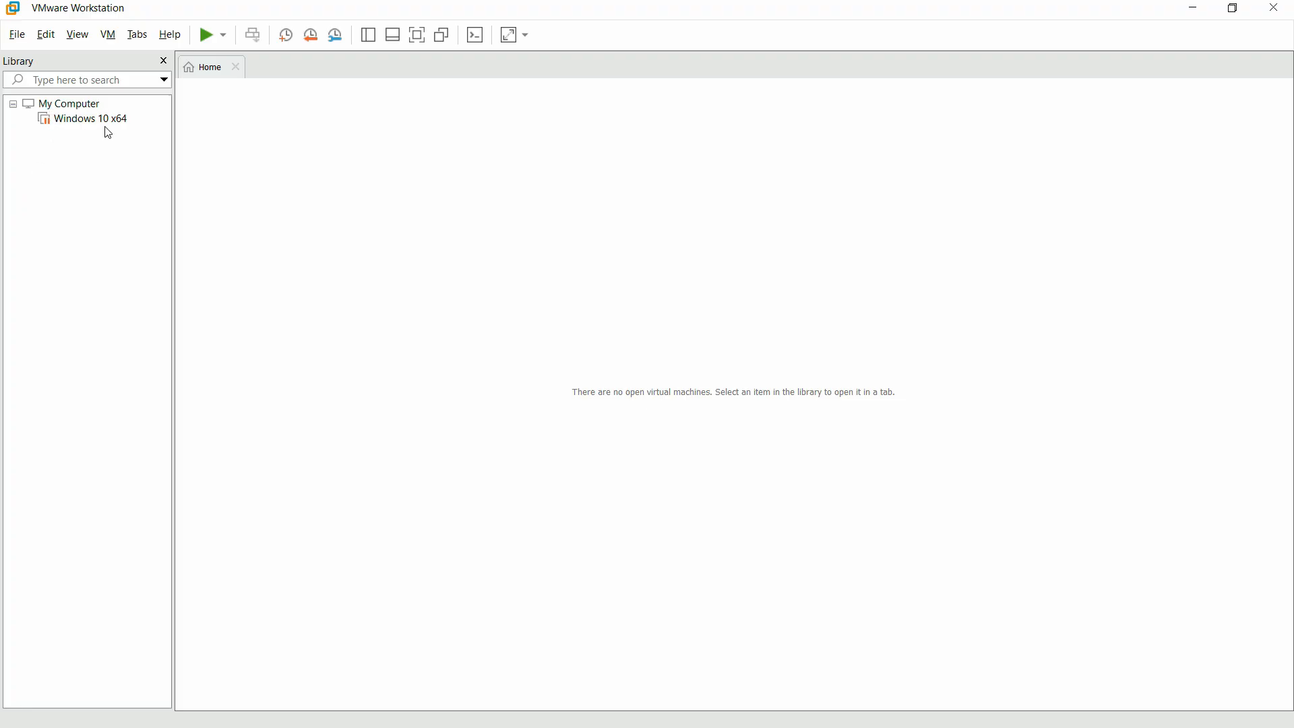
left_click(101, 121)
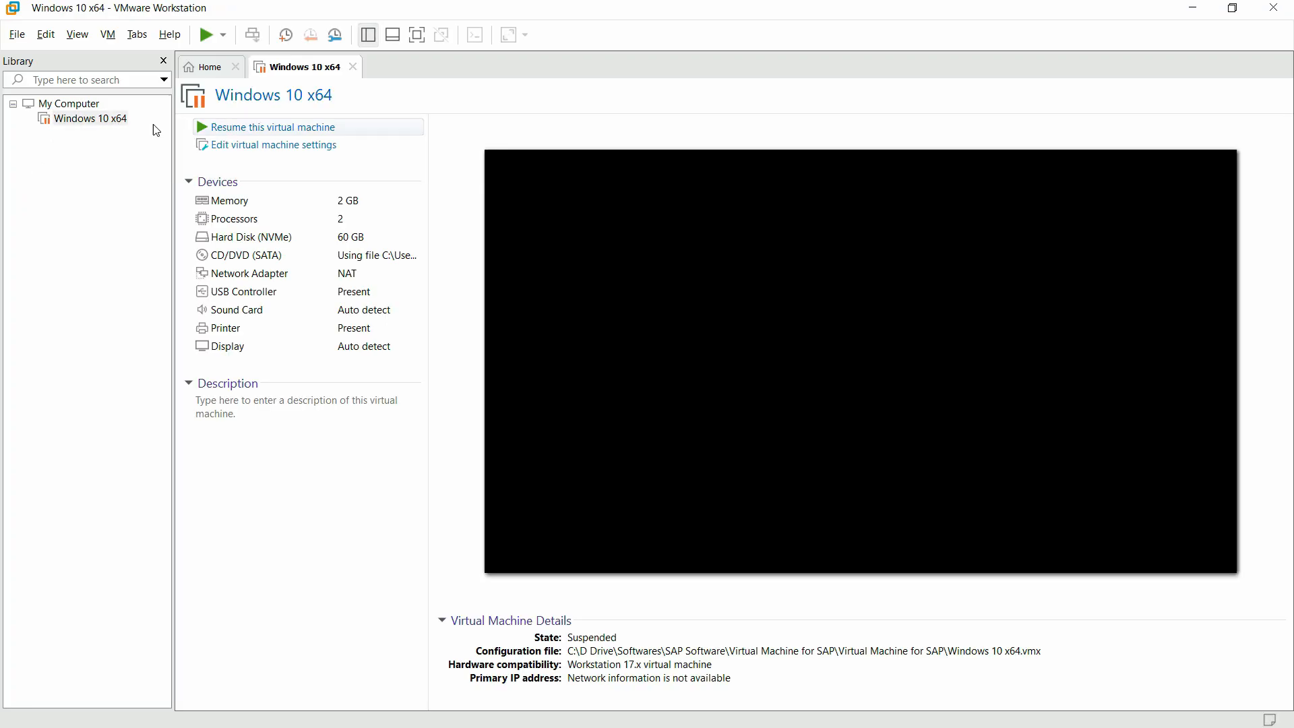
right_click(109, 124)
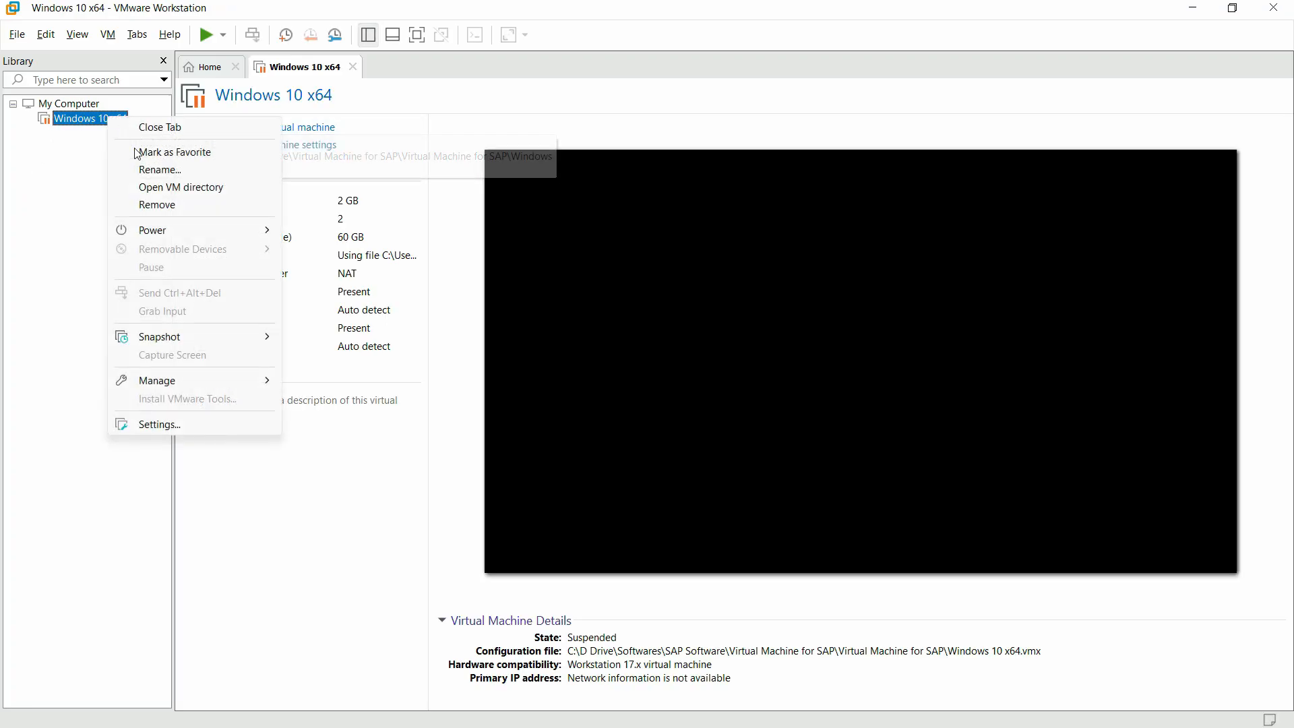
left_click(170, 207)
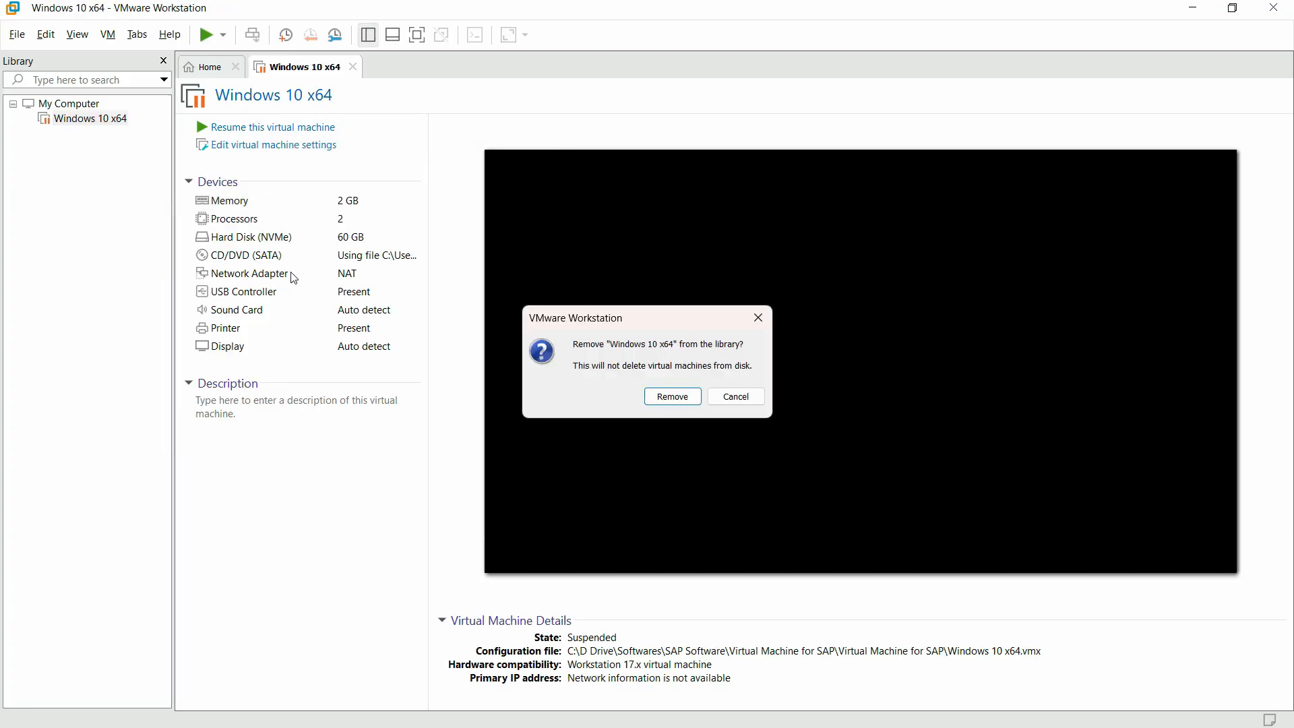
left_click(670, 397)
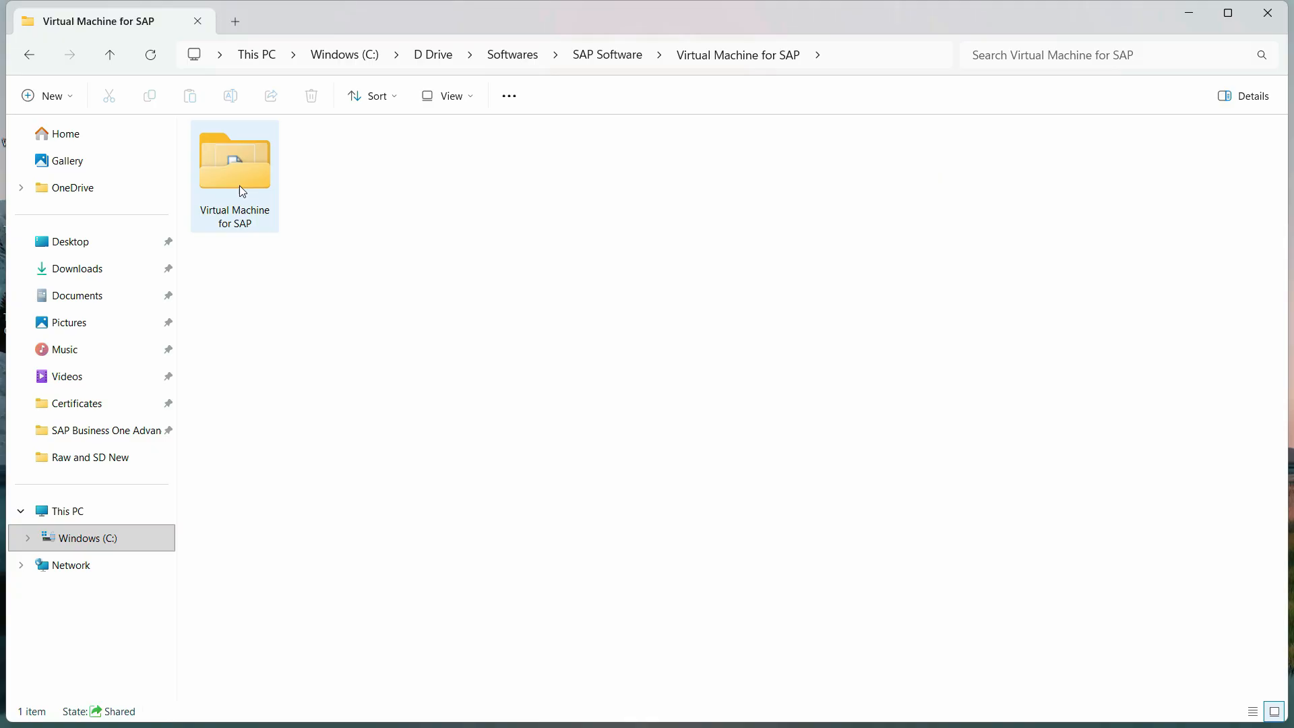
- Open the Windows 10 x64 virtual machine file from the inner Virtual Machine for SAP folder in File Explorer
double_click(239, 186)
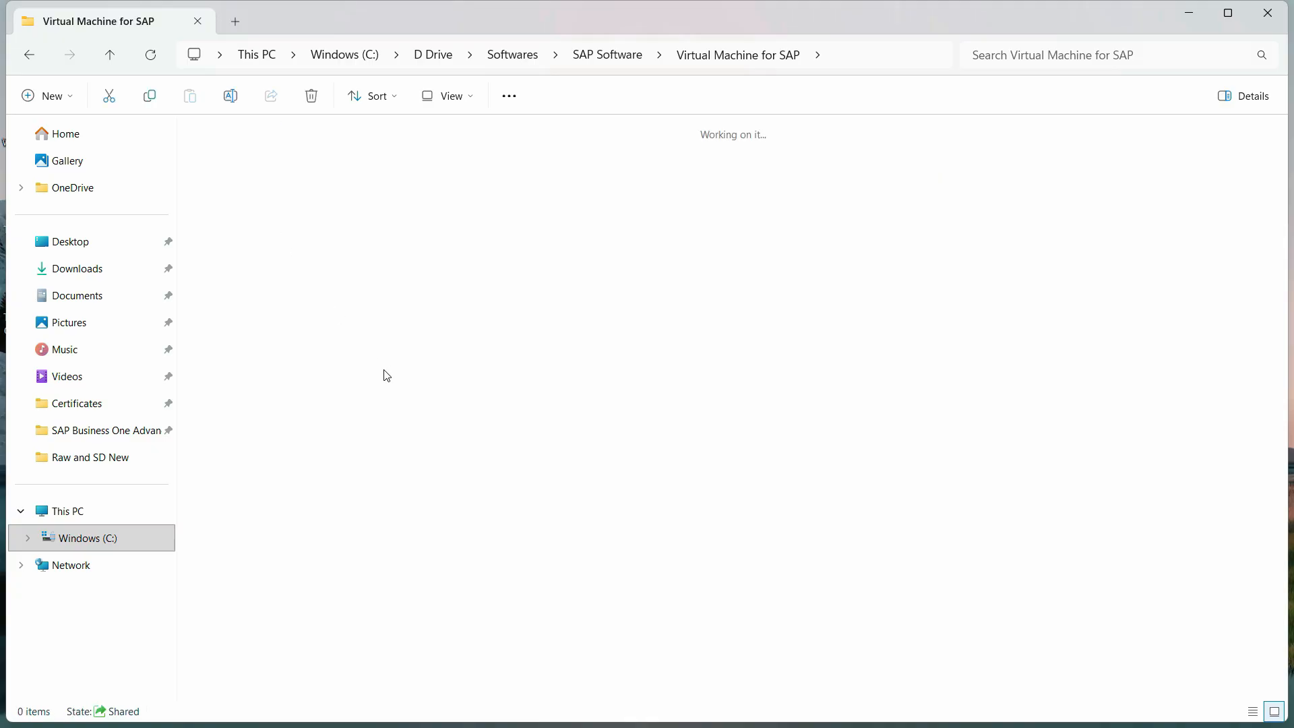
left_click(572, 54)
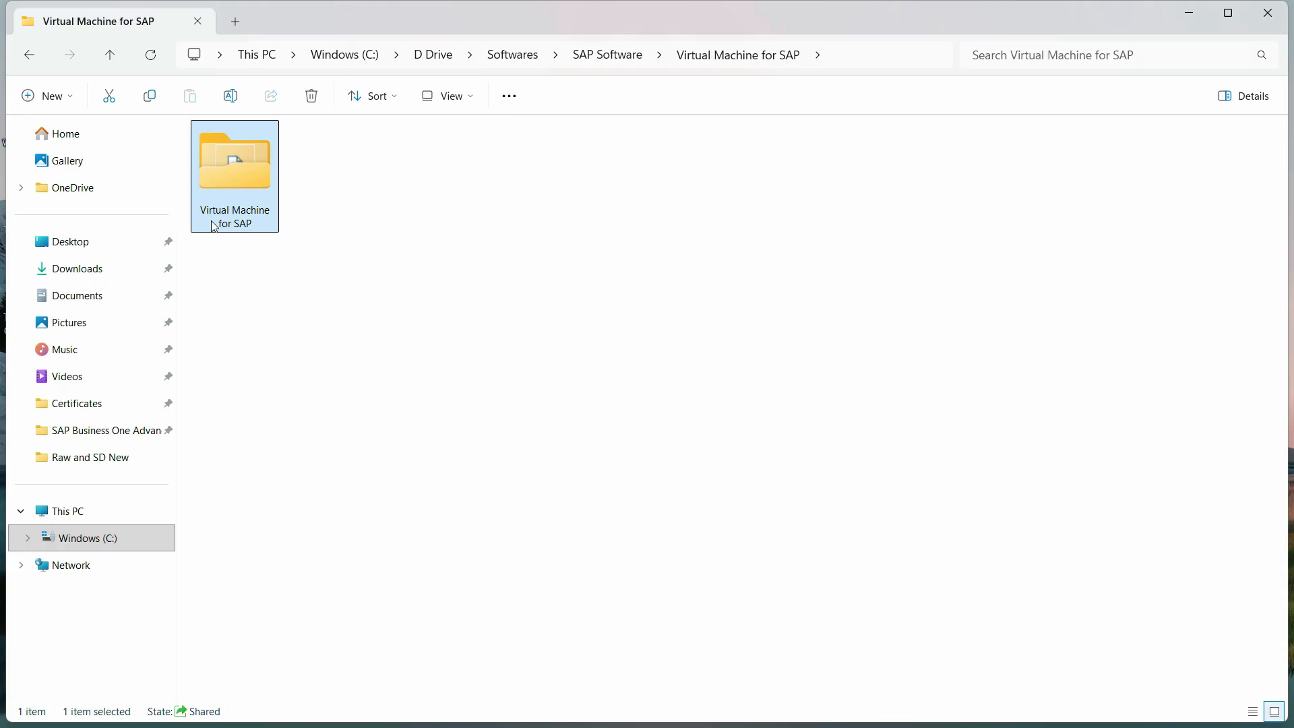
mouse_move(250, 224)
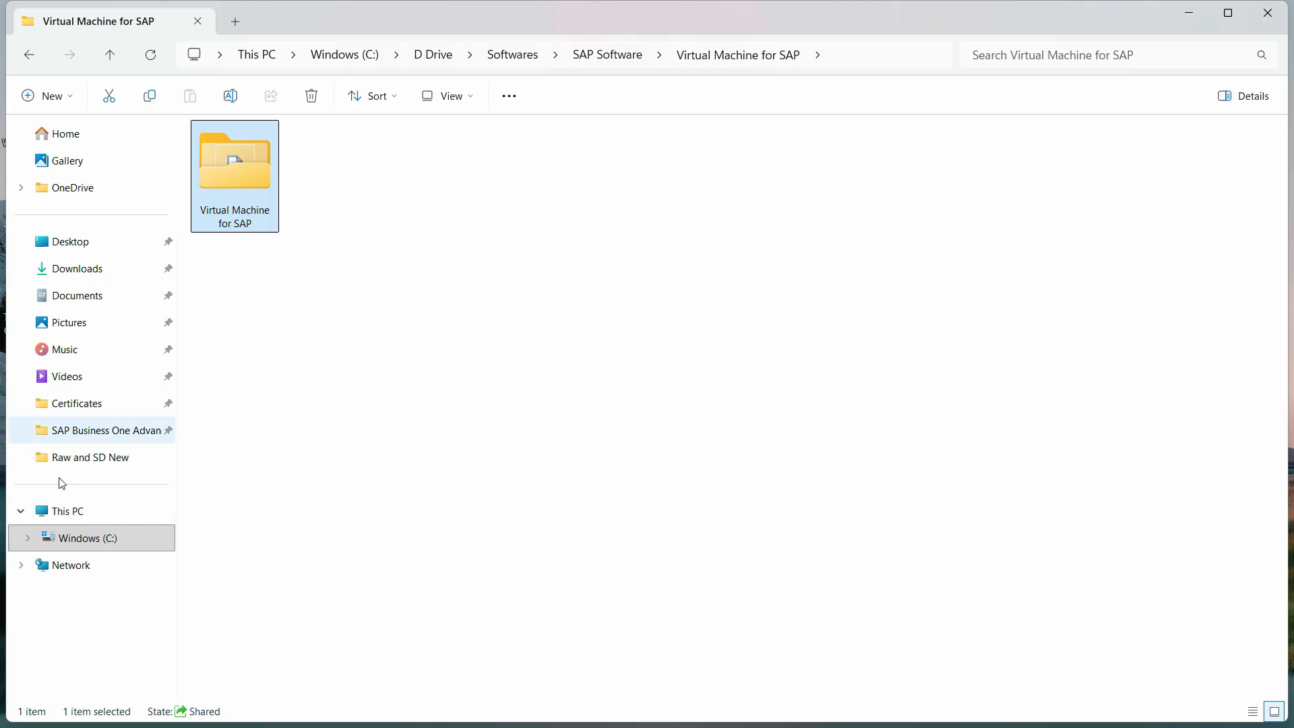
double_click(248, 177)
left_click(324, 297)
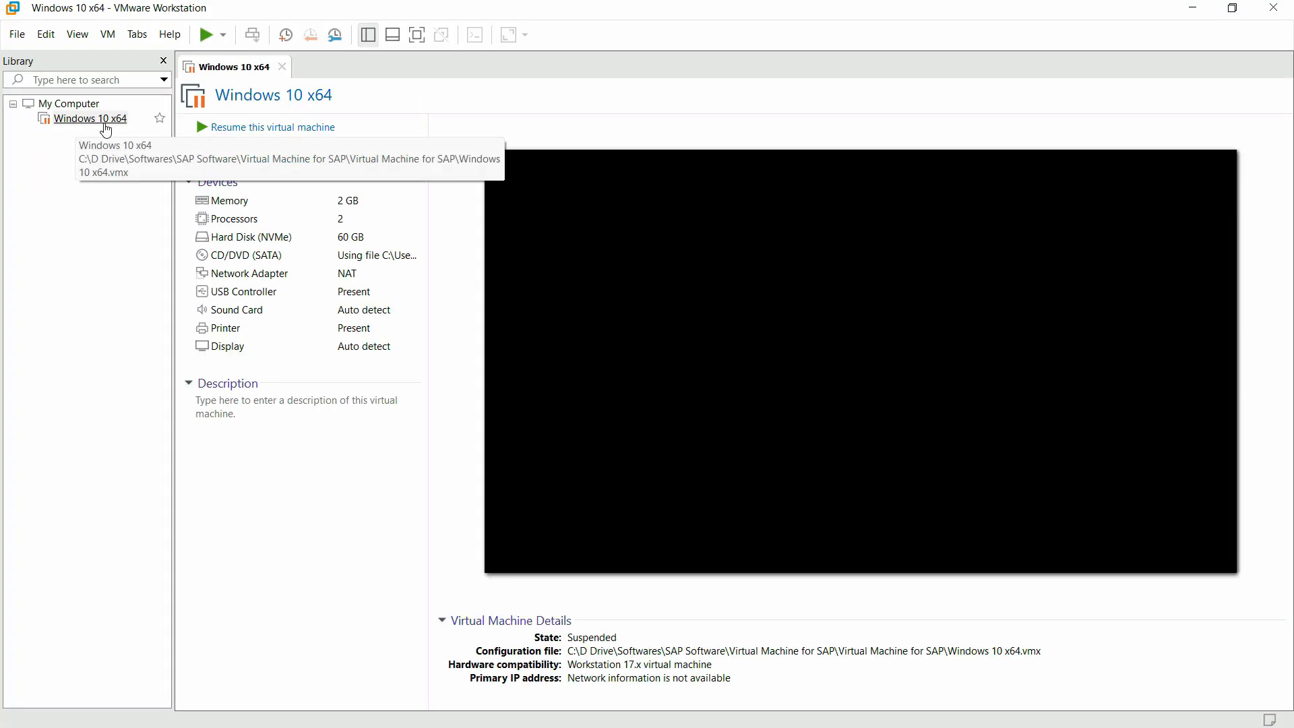
- Power off the Windows 10 x64 virtual machine, discarding its suspended state, and close VMware Workstation and the folder window
left_click(223, 35)
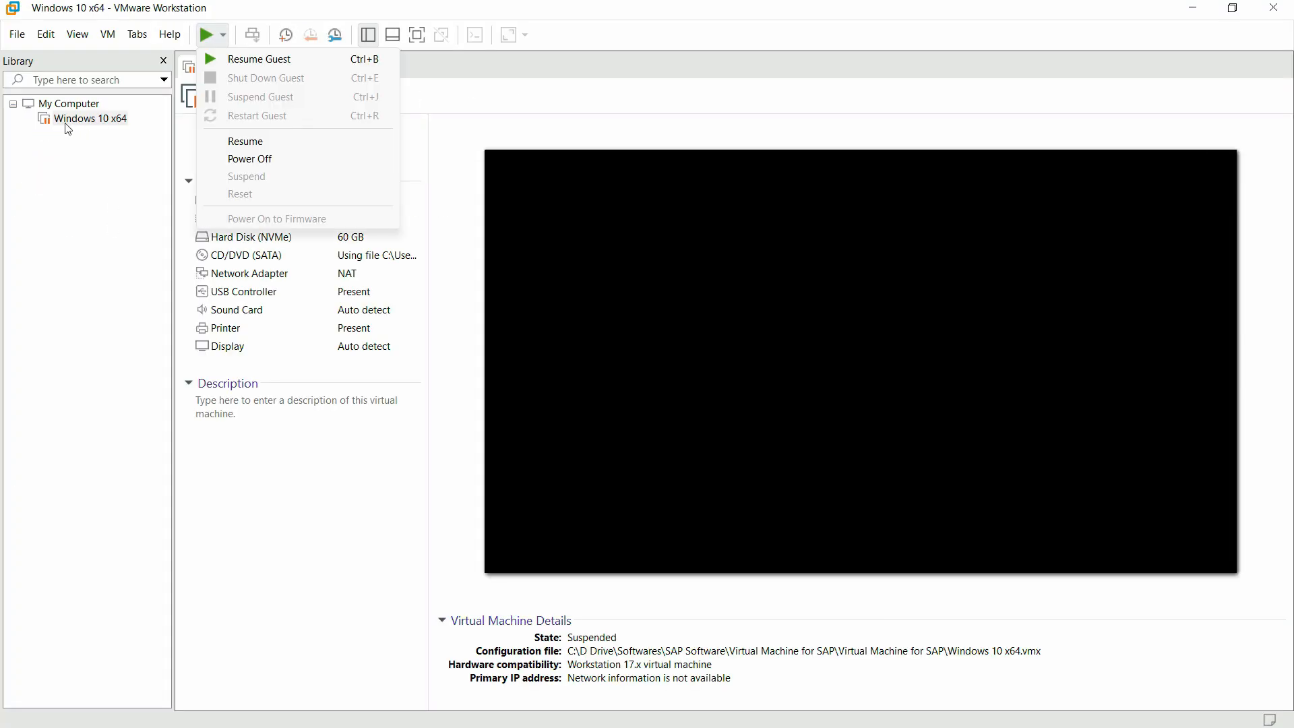
left_click(293, 162)
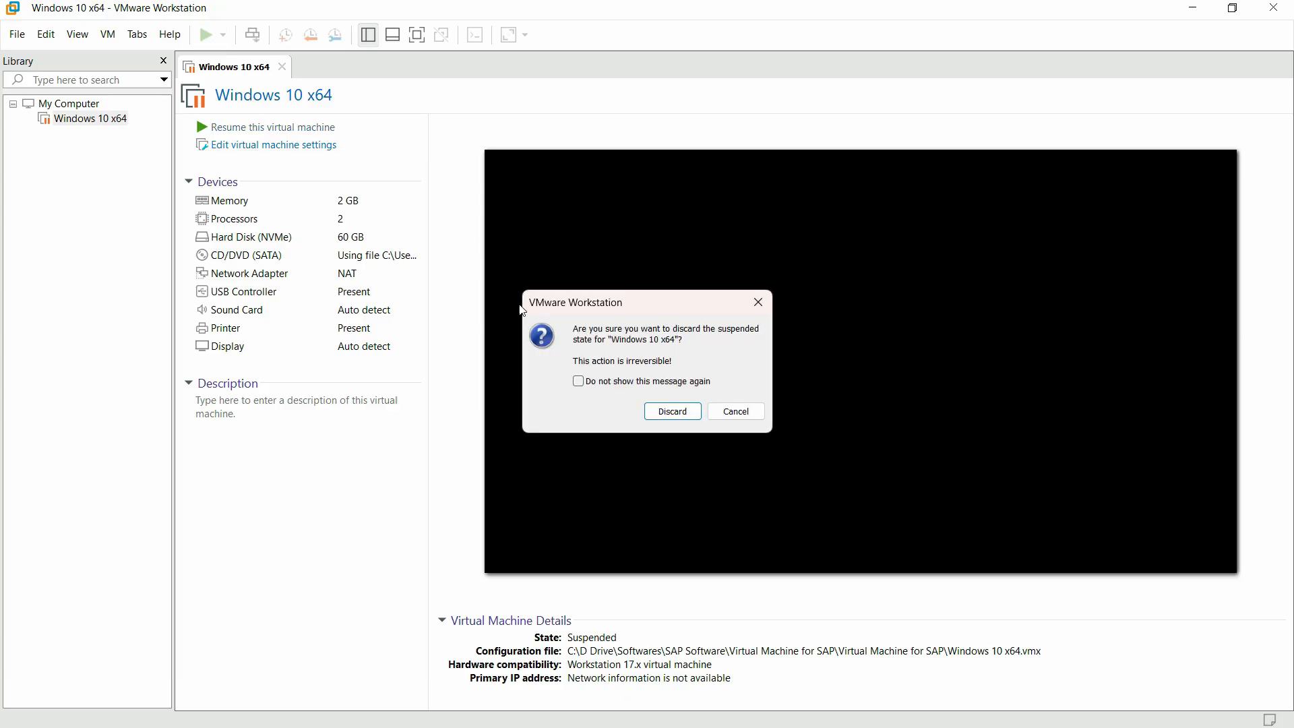
left_click(659, 412)
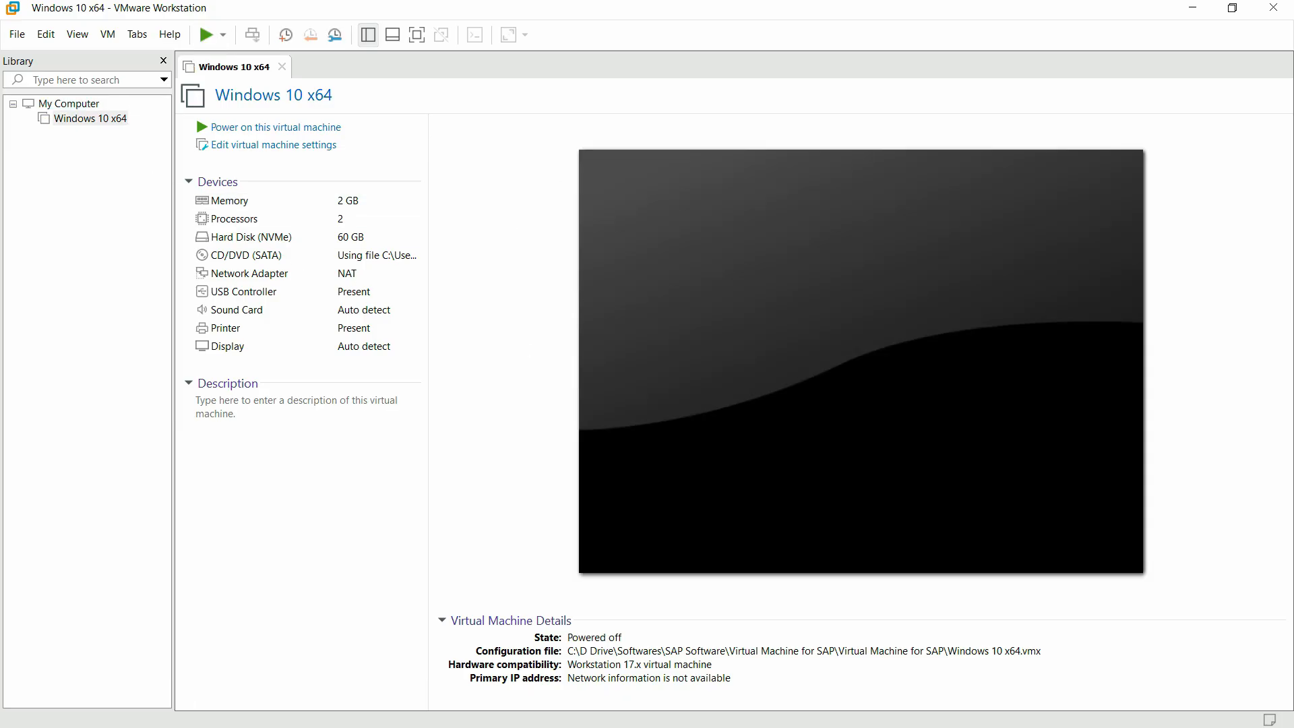
left_click(1272, 7)
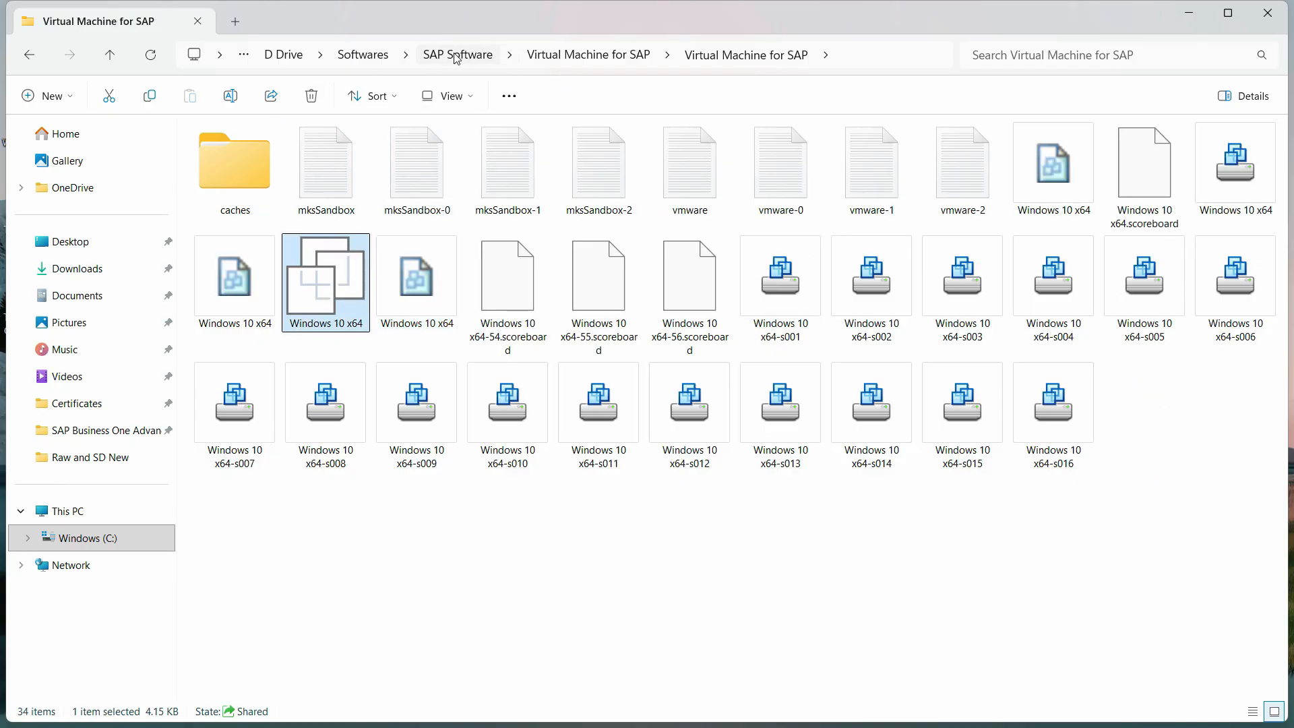
left_click(1281, 15)
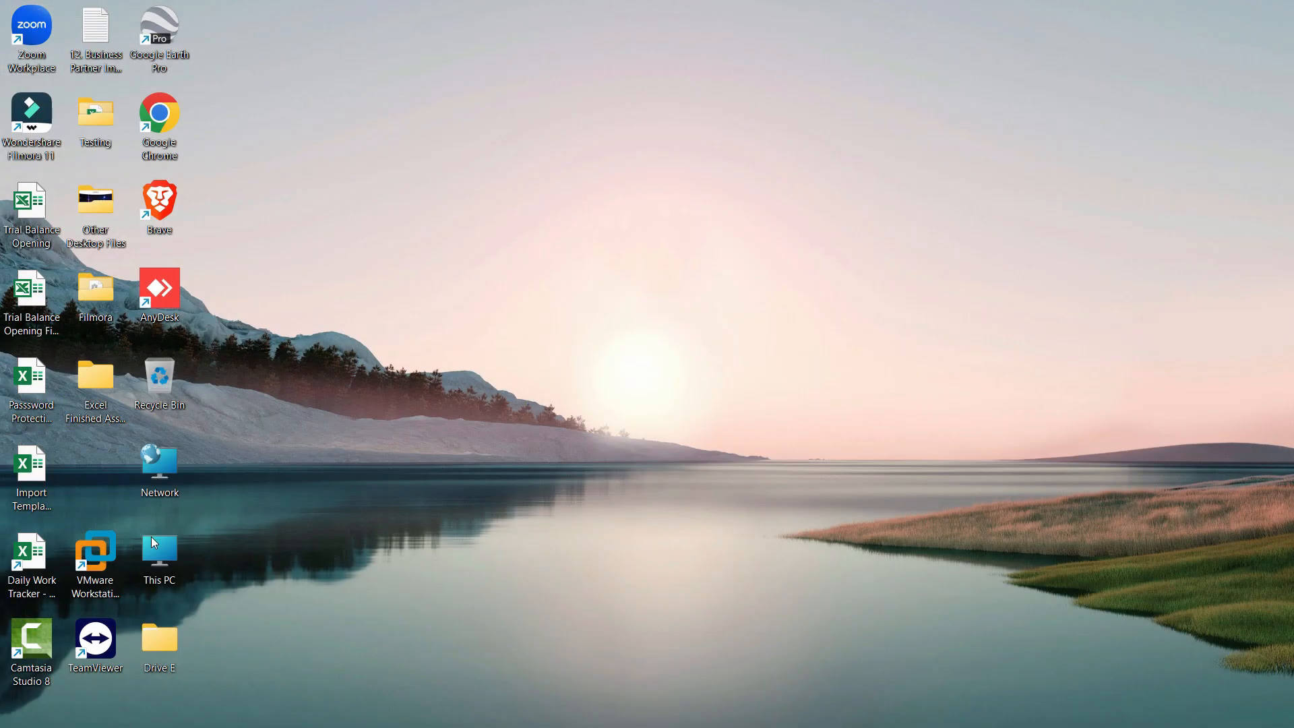
- Reopen VMware Workstation and power on the Windows 10 x64 virtual machine
left_click(98, 566)
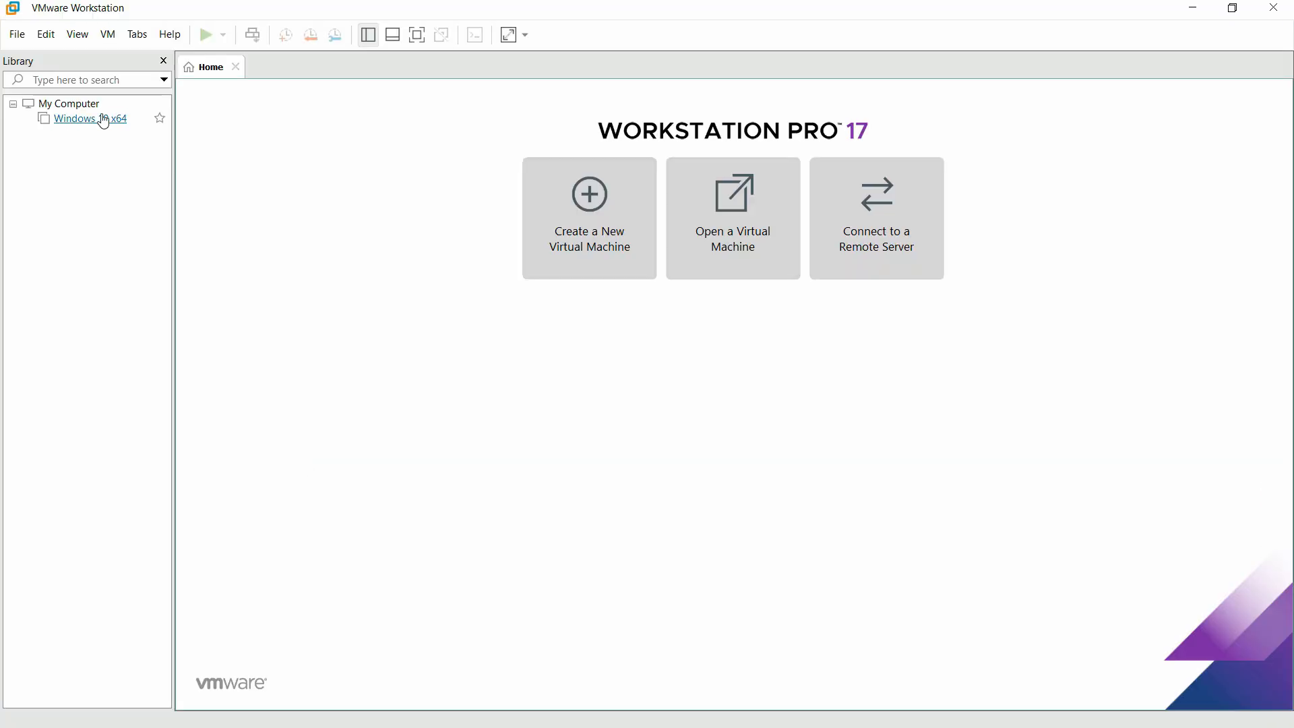
left_click(103, 121)
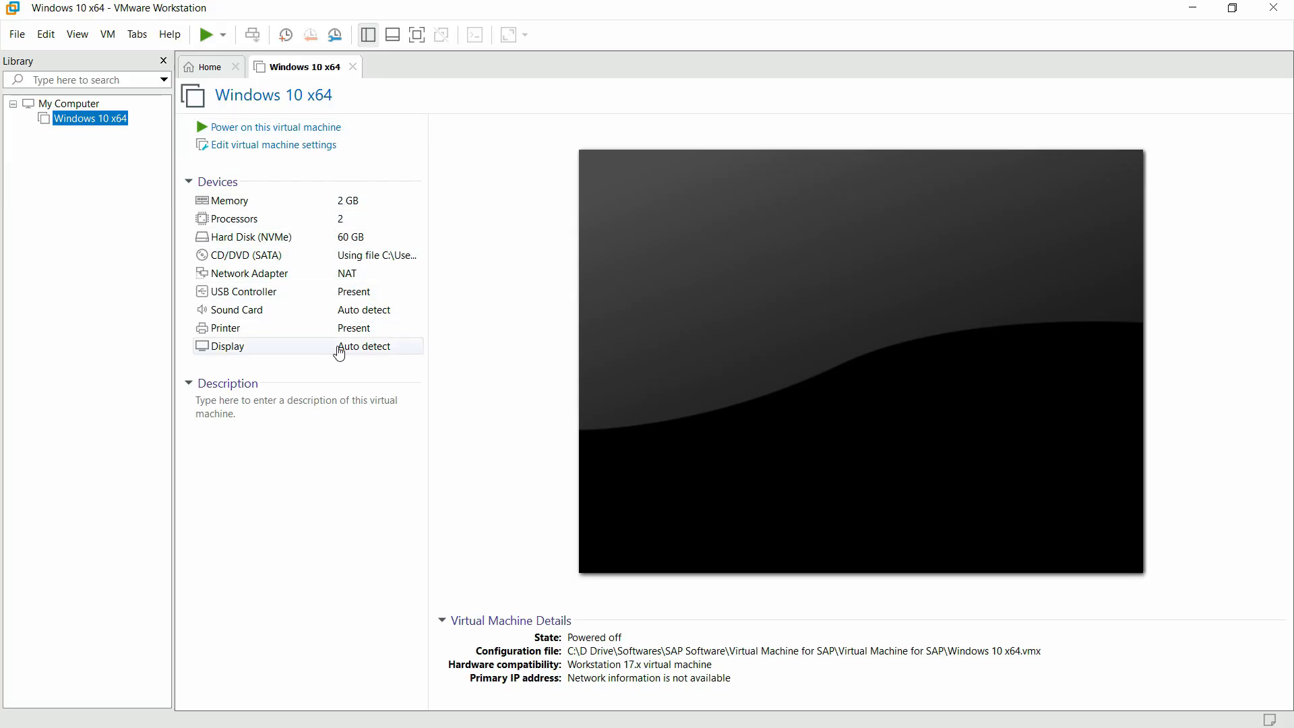
left_click(310, 134)
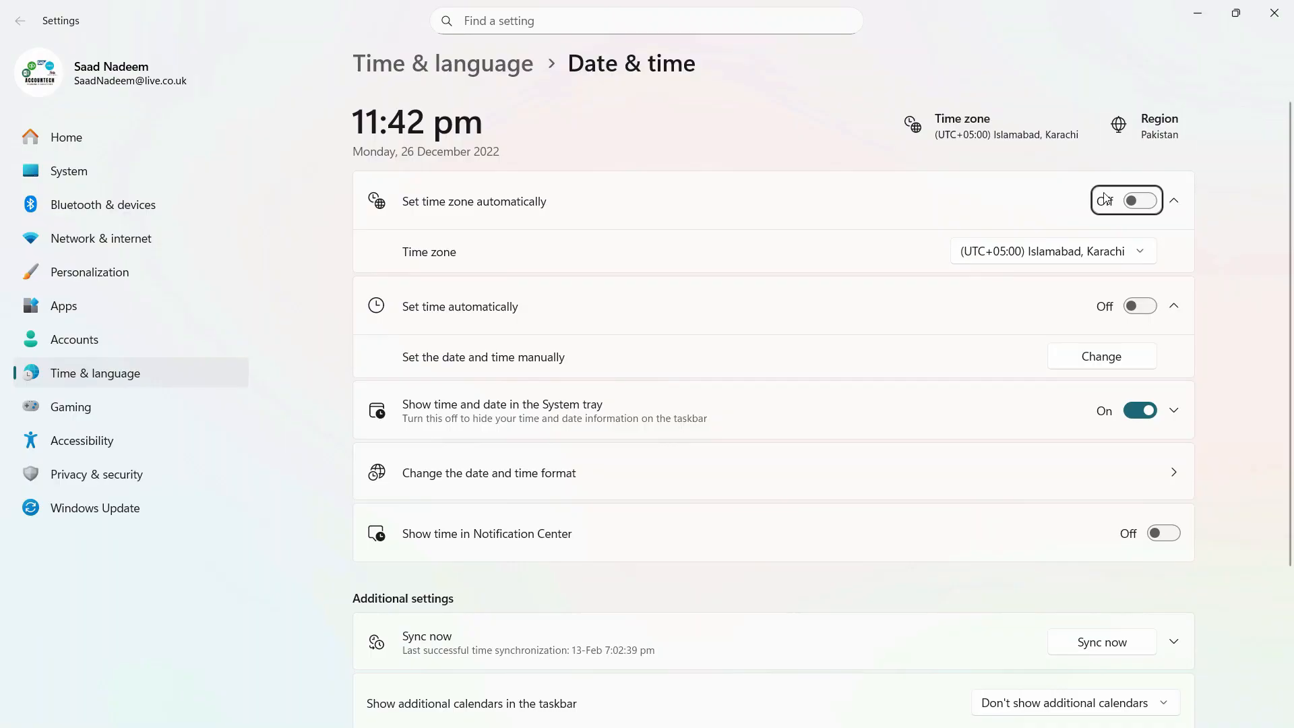
- Check the host computer's date and time settings again and close them
left_click(1273, 12)
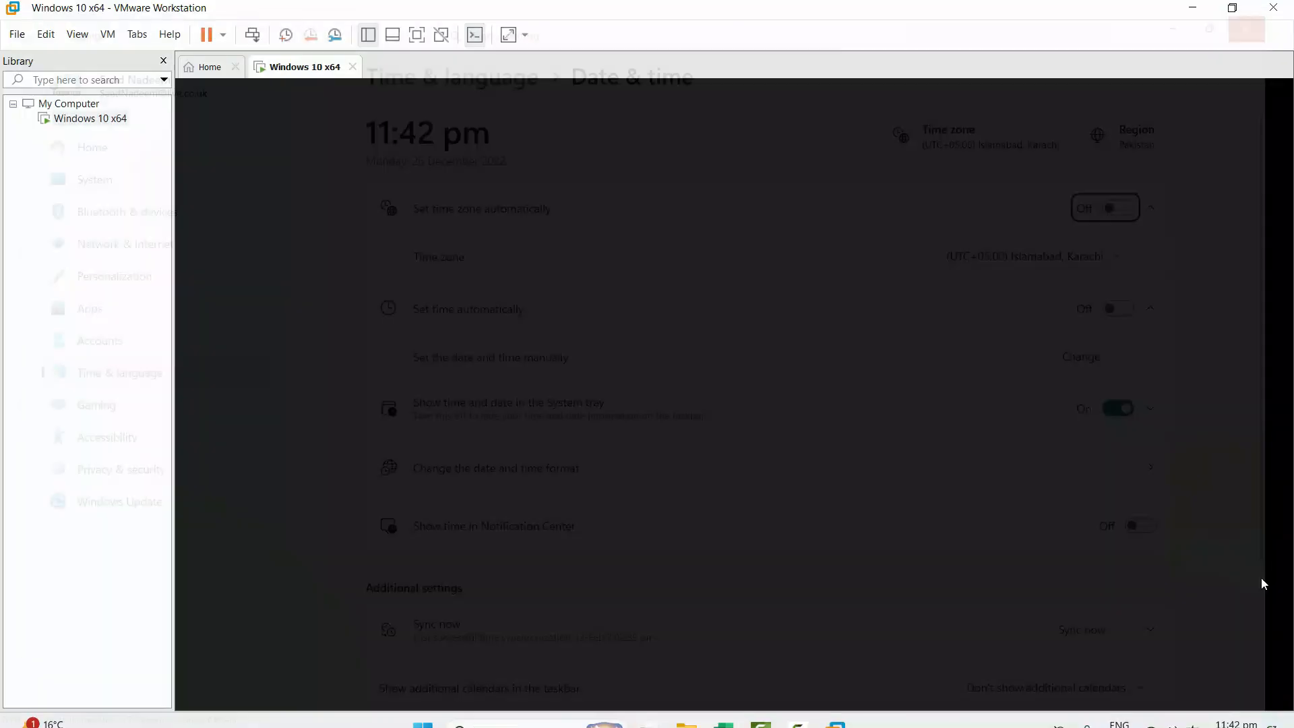
right_click(1240, 720)
left_click(1227, 635)
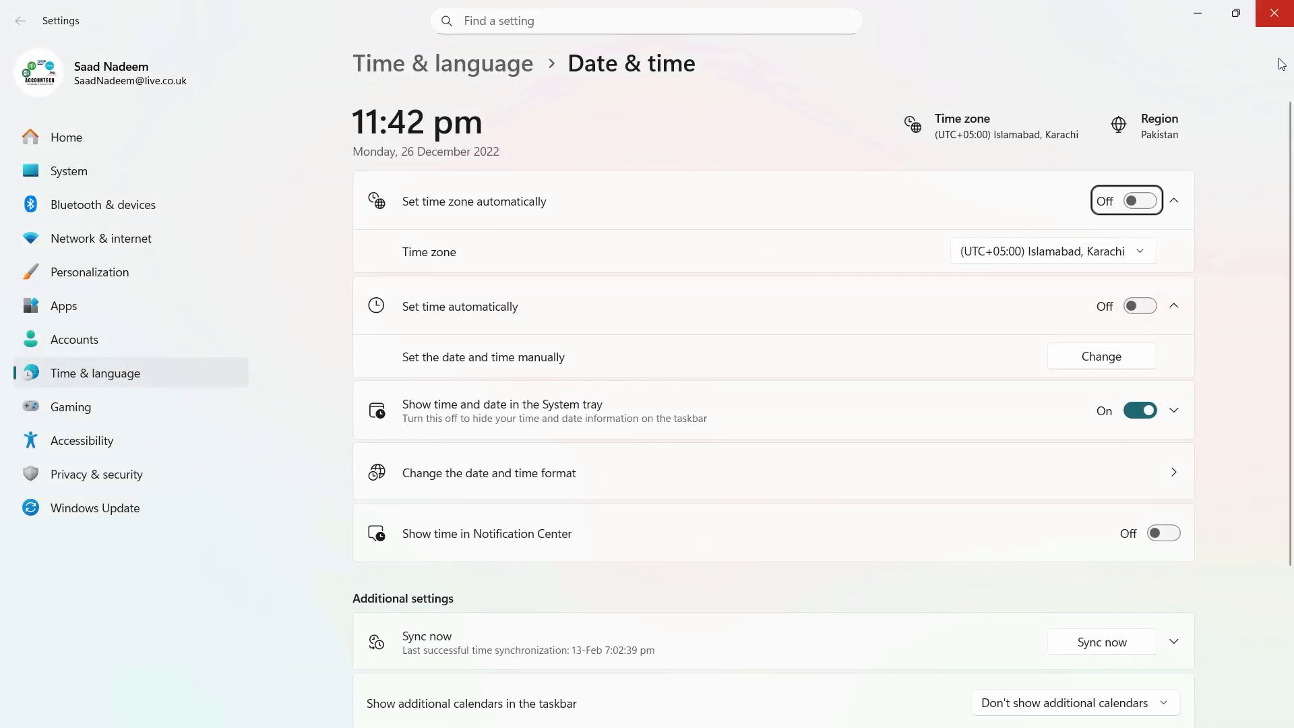
left_click(1273, 12)
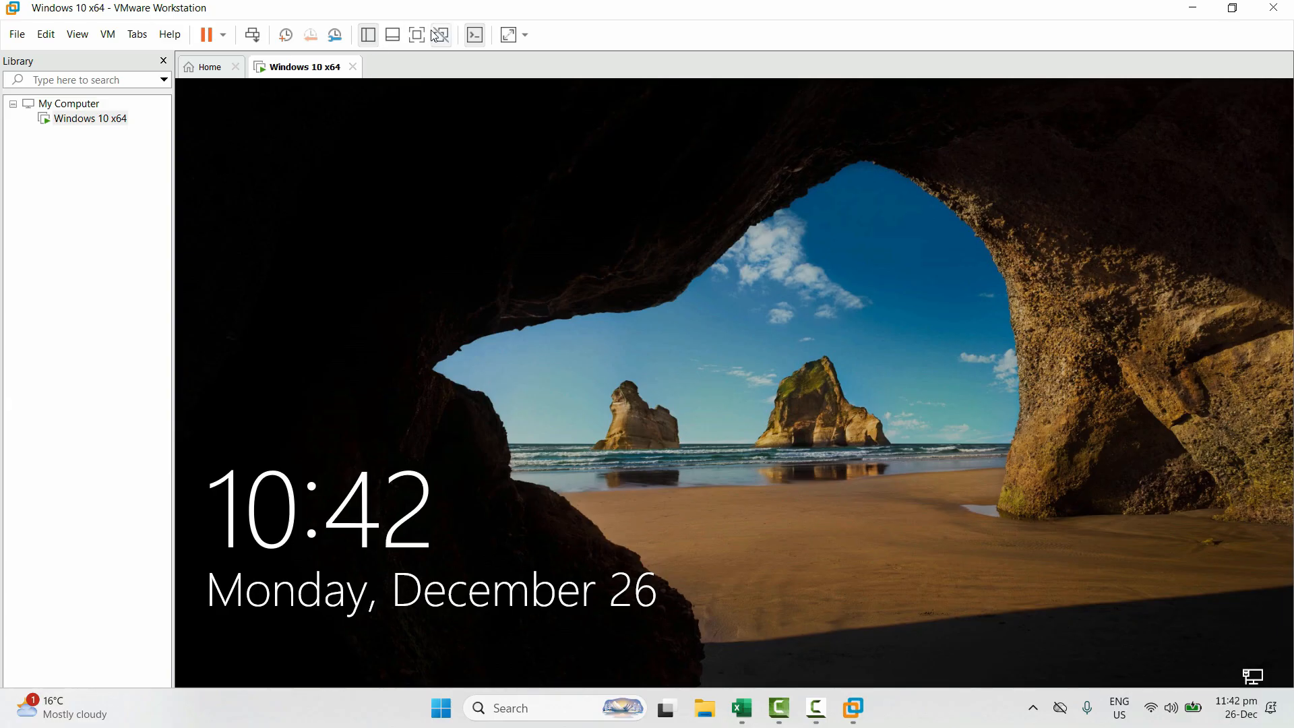
- Switch the virtual machine to full screen and sign in to Windows with the account password
left_click(418, 38)
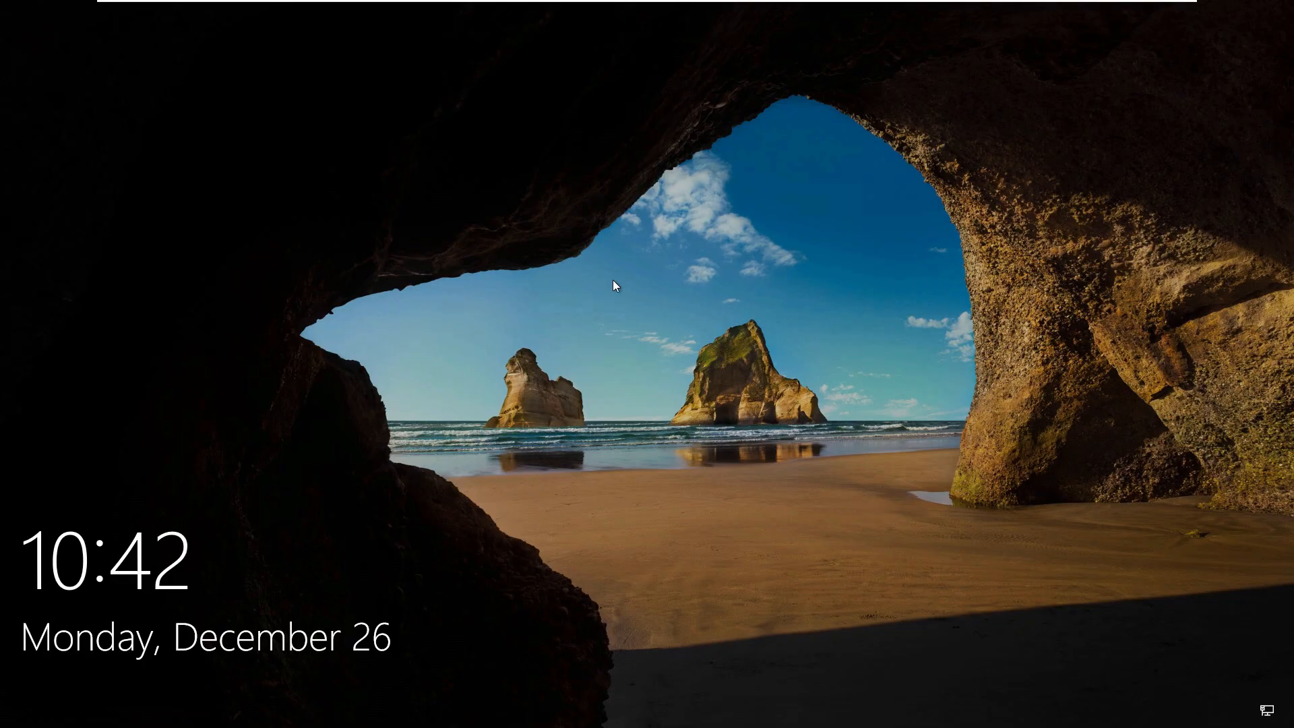
left_click(611, 306)
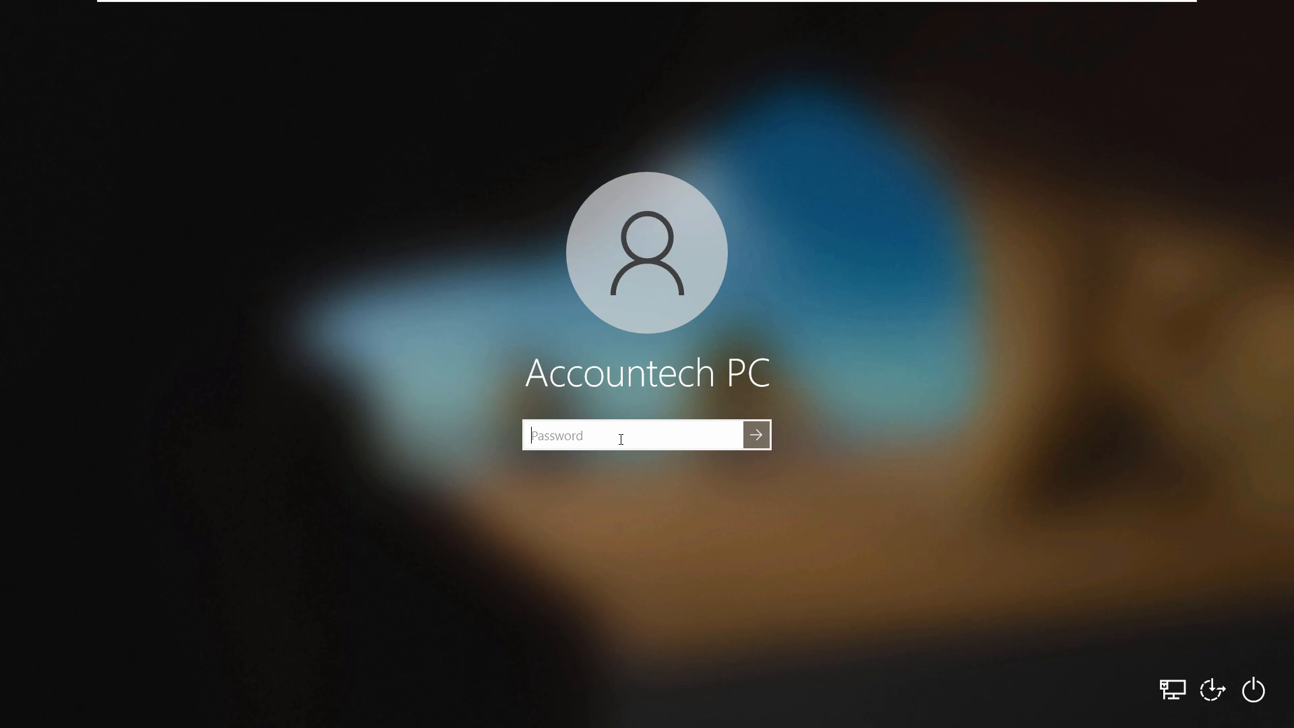
type("••")
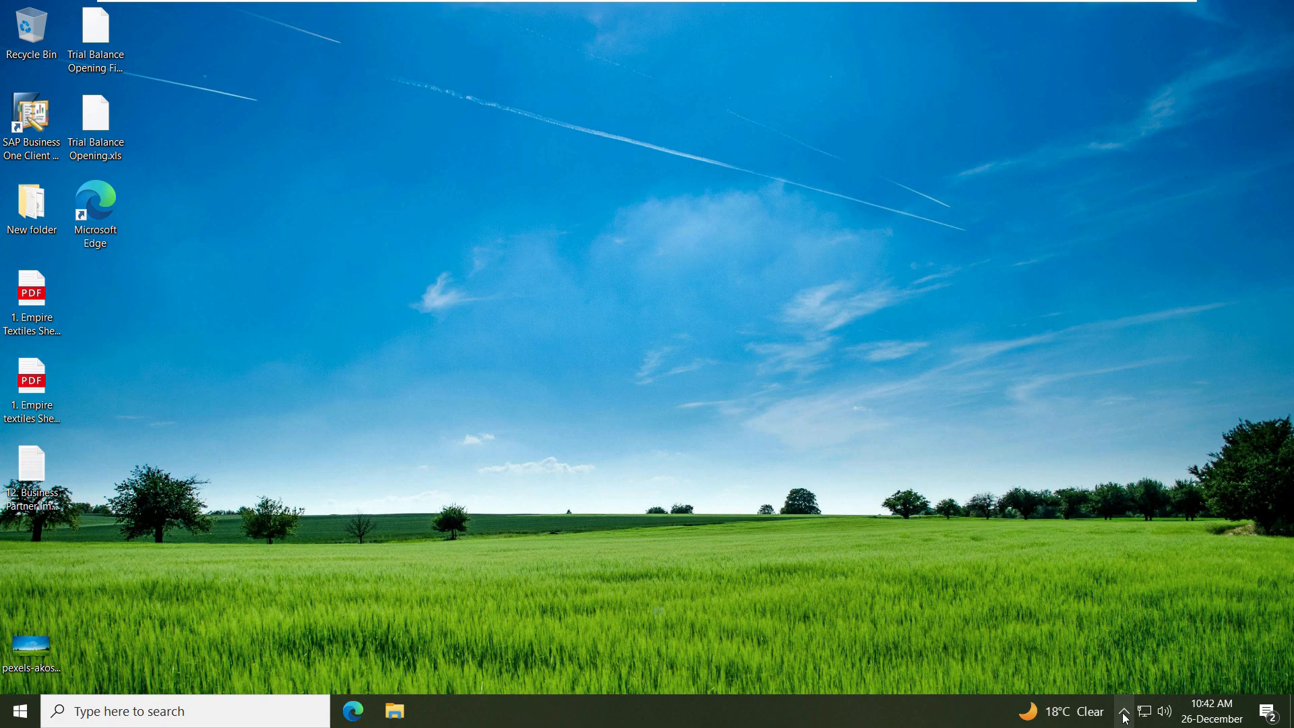
- Find Service Manager in the virtual machine's Windows search, launch it and approve the elevation request
left_click(1130, 719)
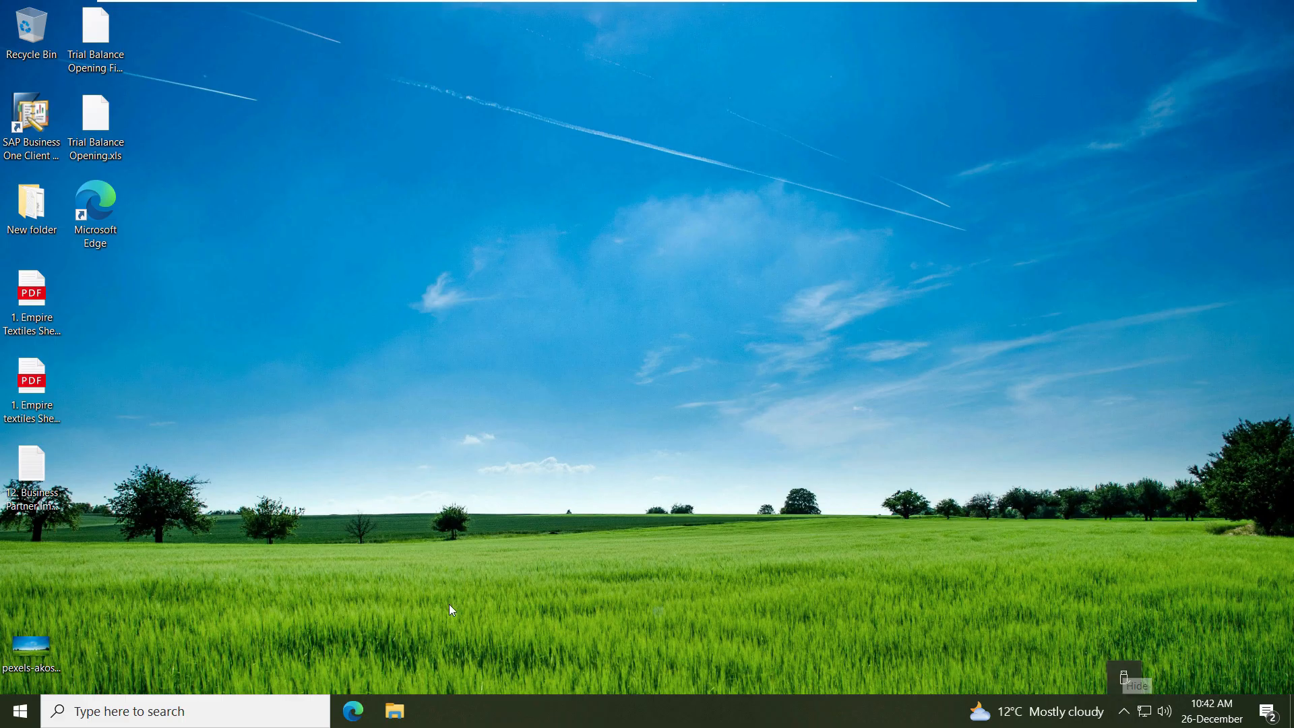
left_click(27, 715)
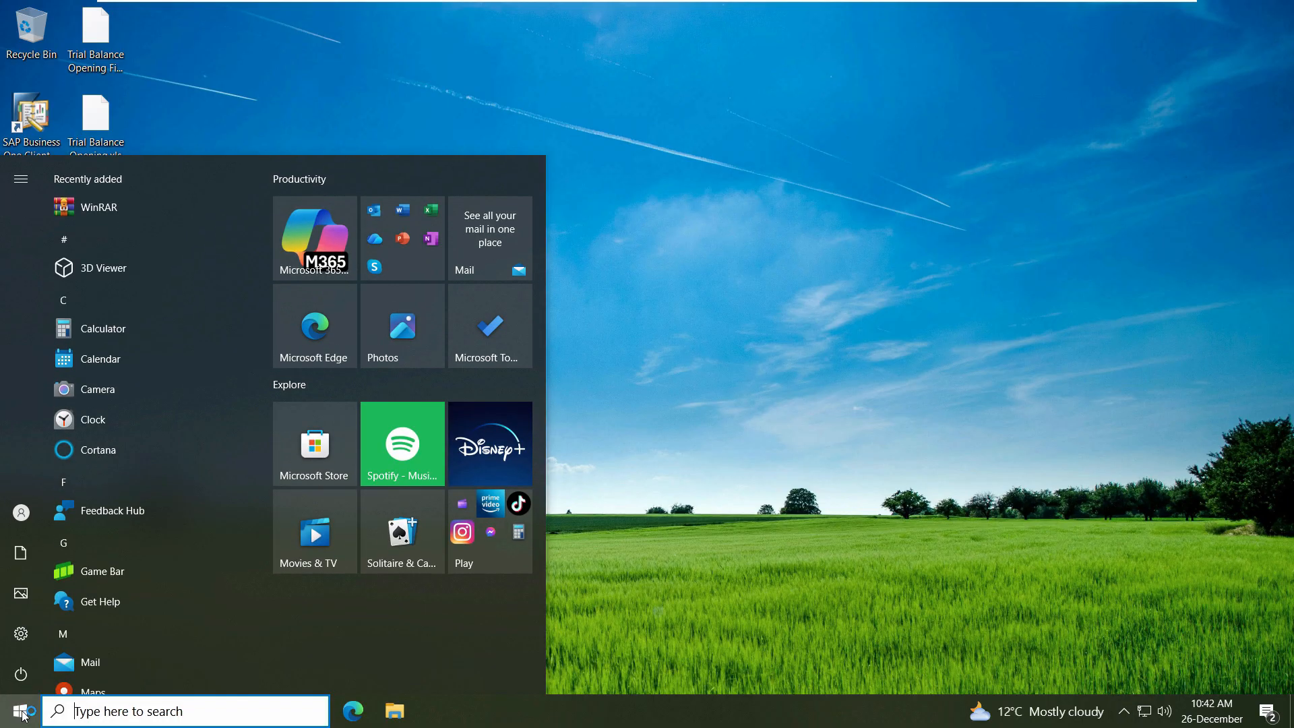
type("service m")
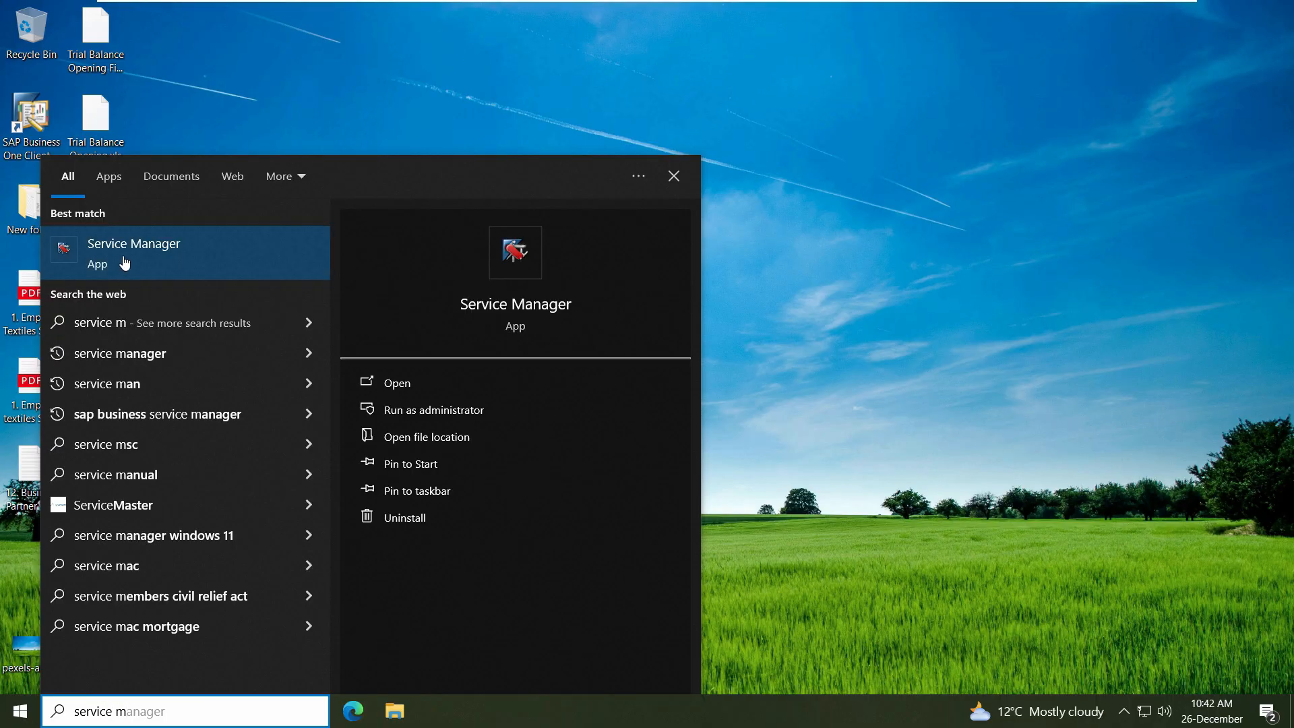
right_click(153, 272)
left_click(165, 275)
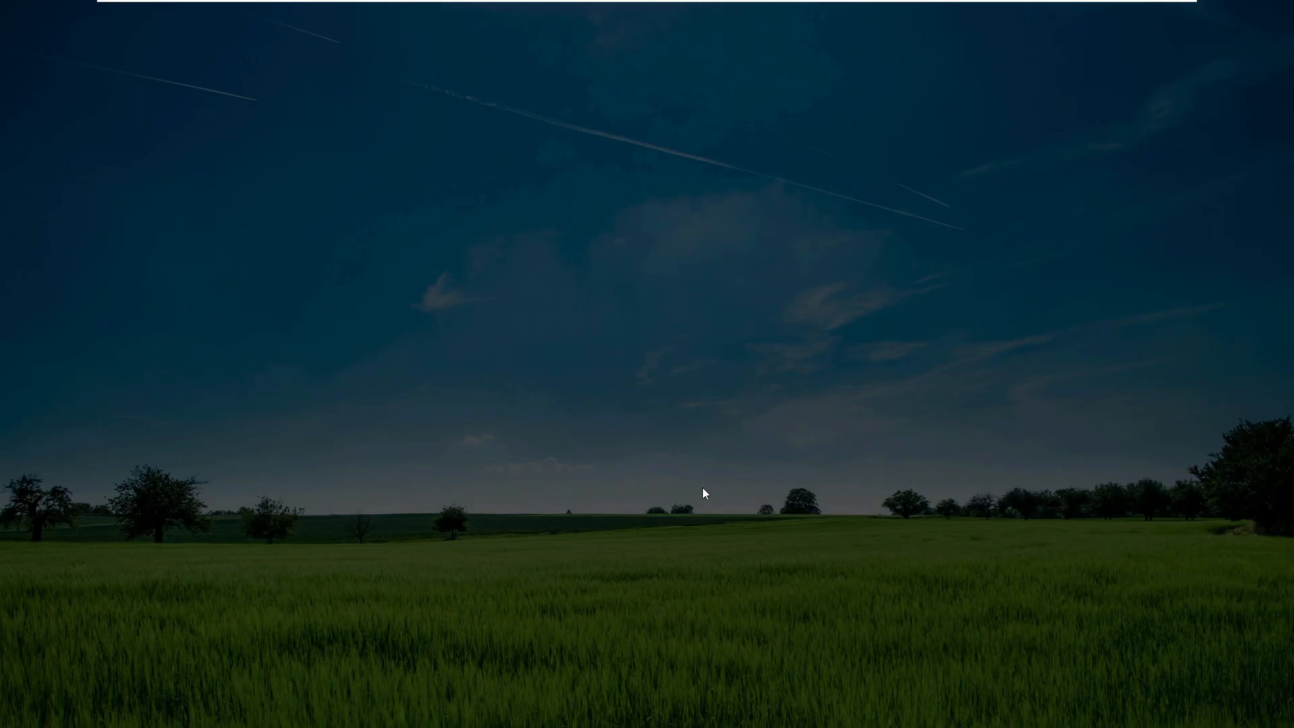
left_click(563, 476)
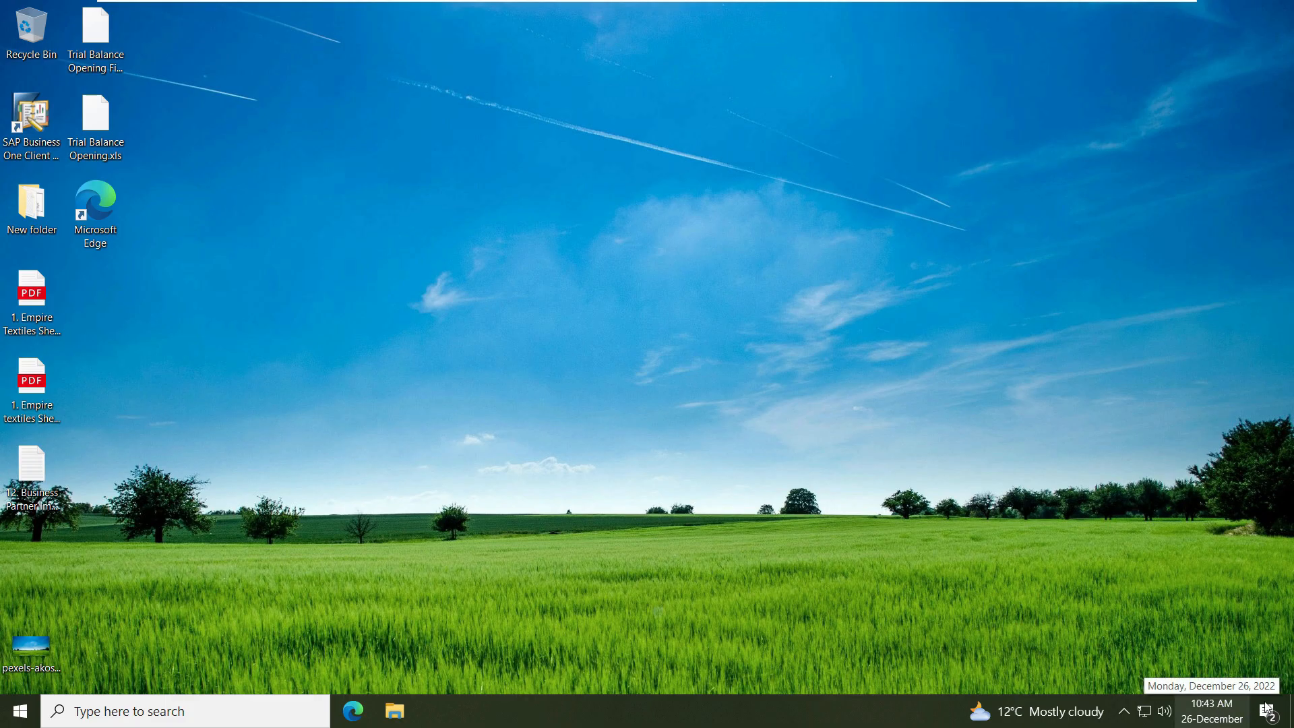
- Apply December 26, 2022, 10:43 AM as the virtual machine's manual date and time and close the settings
right_click(1210, 717)
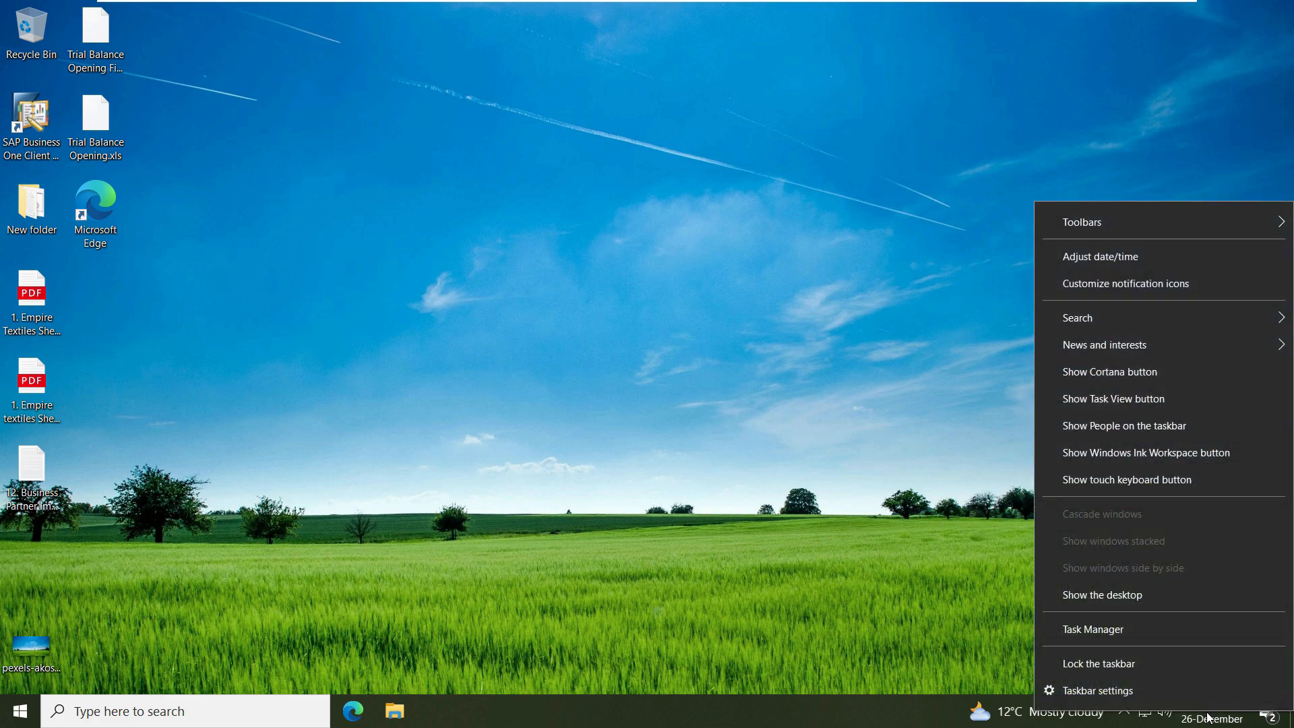
left_click(1143, 259)
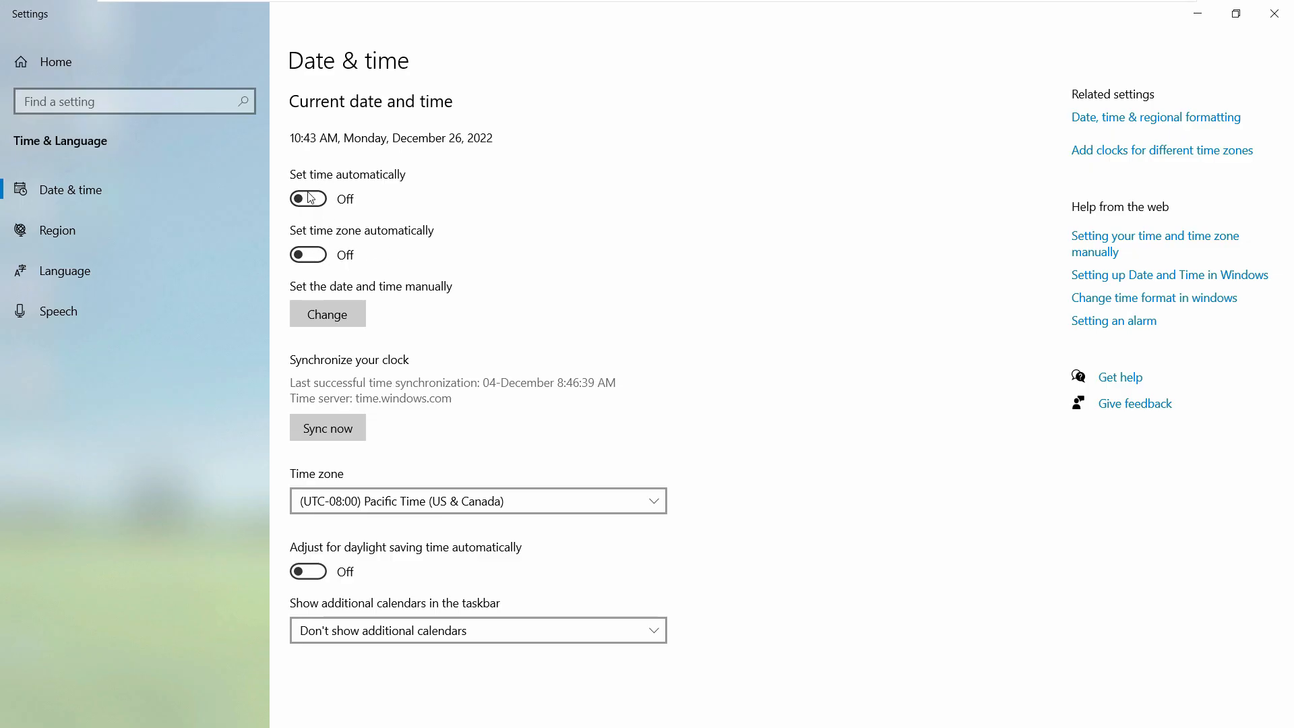
left_click(343, 320)
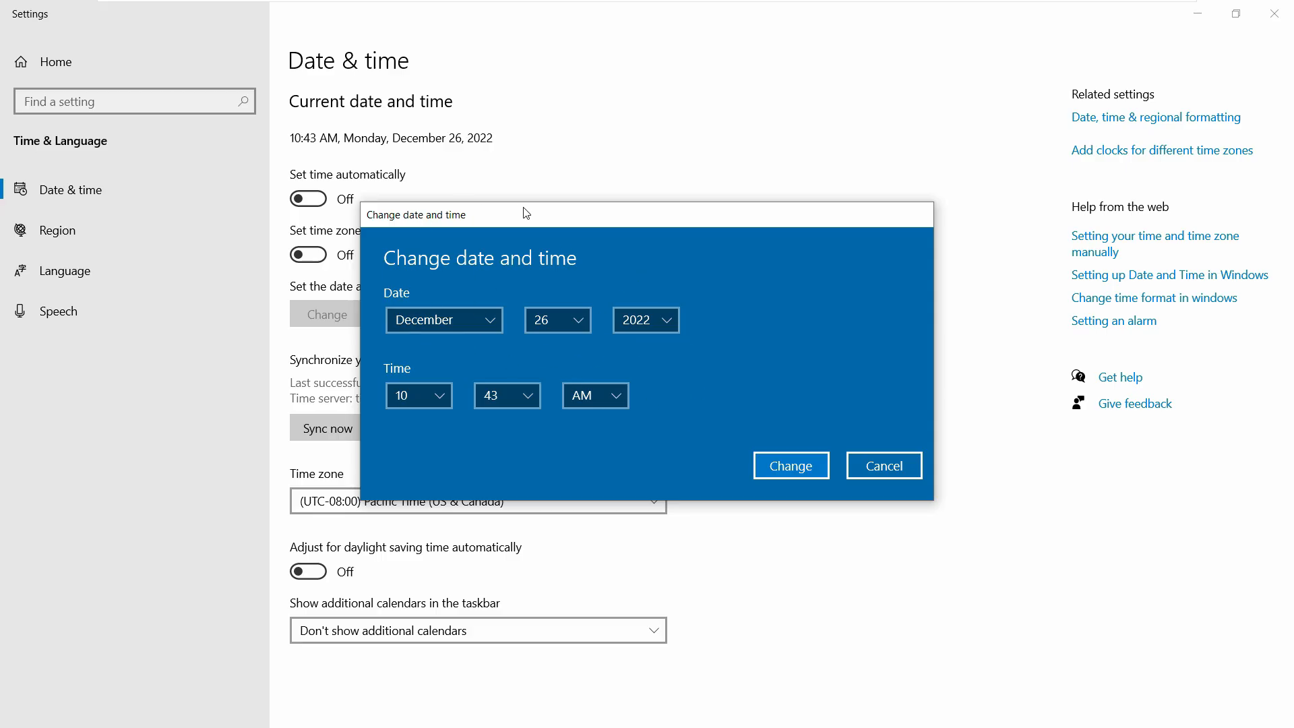
left_click(809, 473)
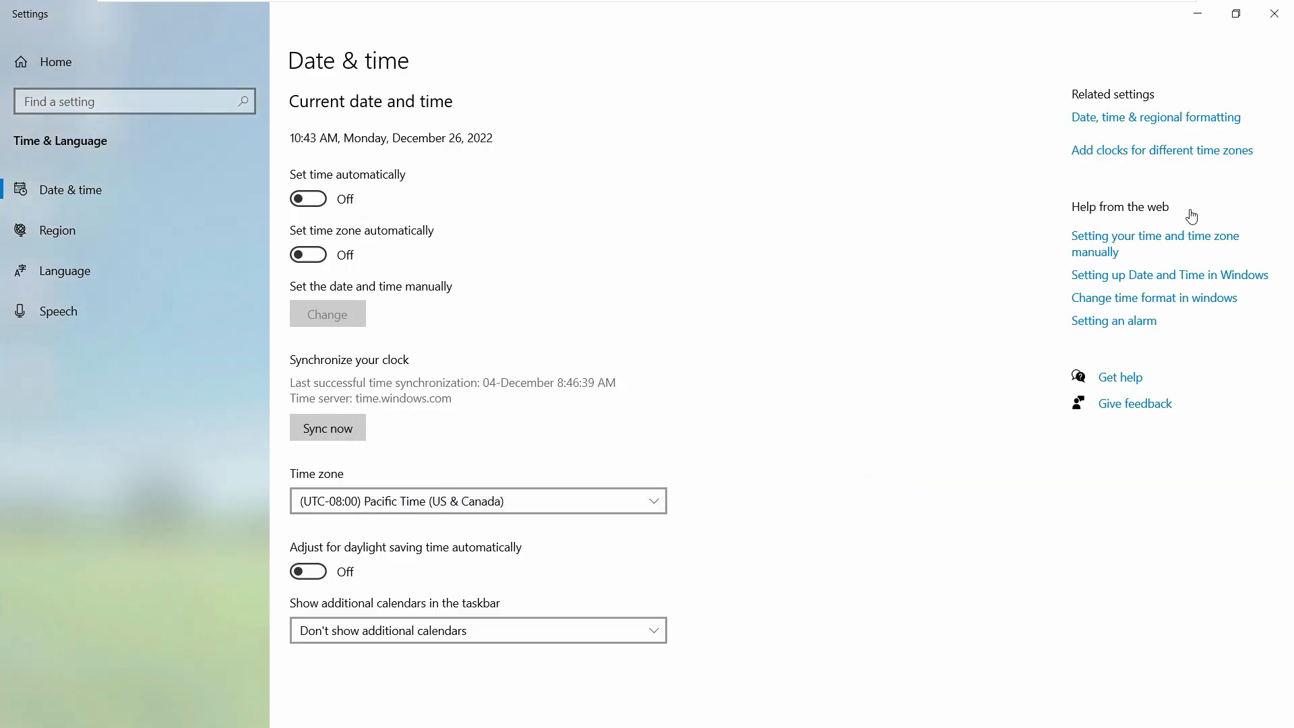
left_click(1279, 16)
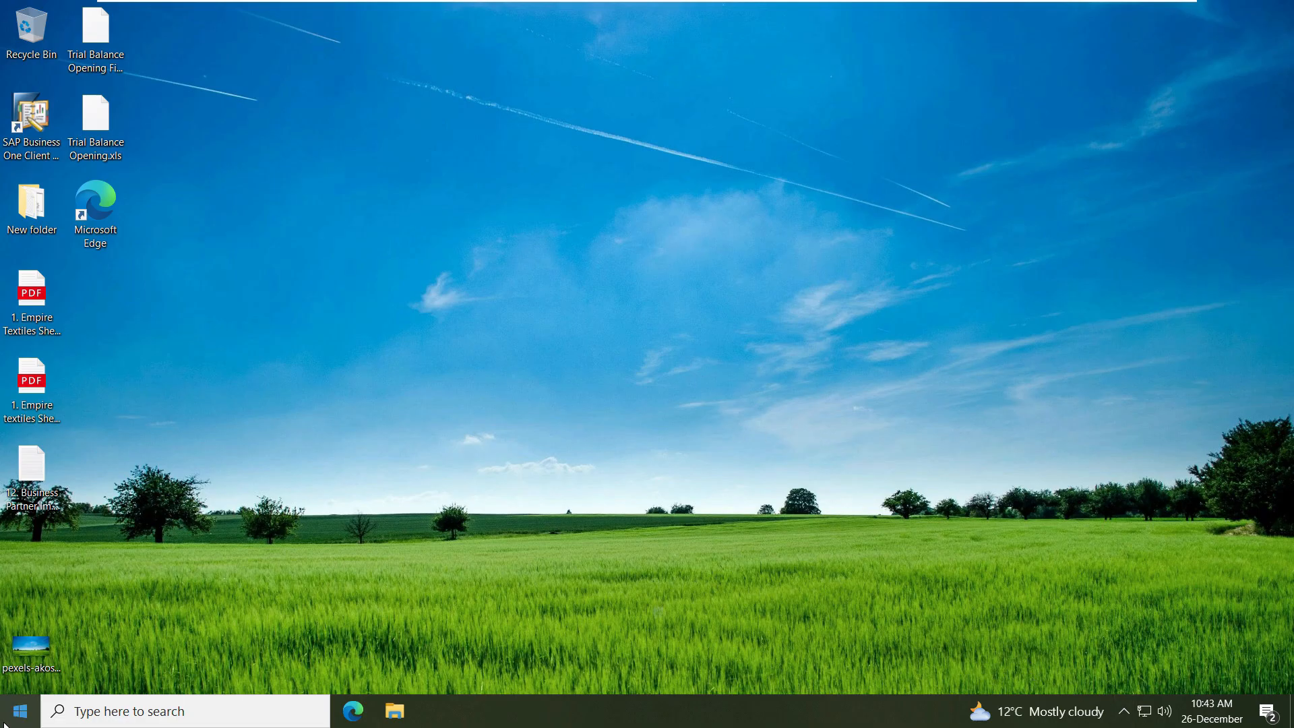
- Open the running SAP Business One Service Manager, start the License Manager service and close the dialog
left_click(23, 706)
left_click(900, 391)
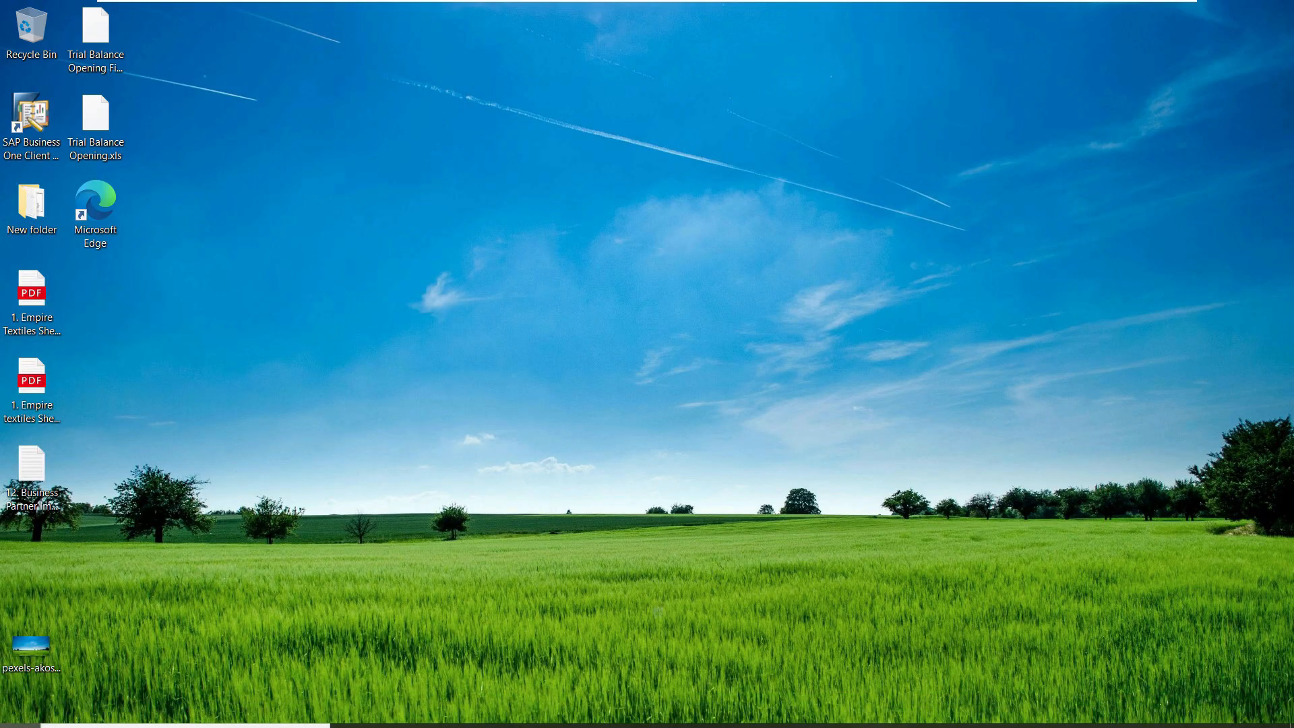
left_click(1125, 714)
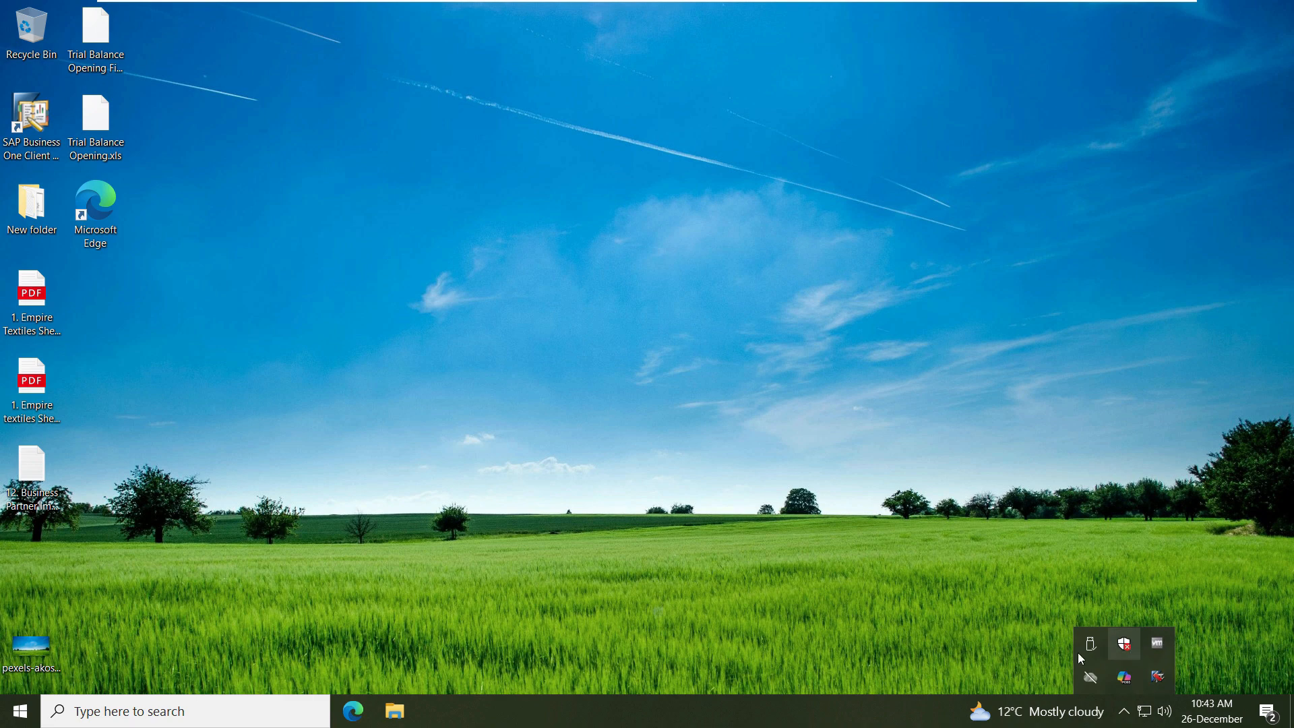
left_click(1127, 716)
left_click(1126, 716)
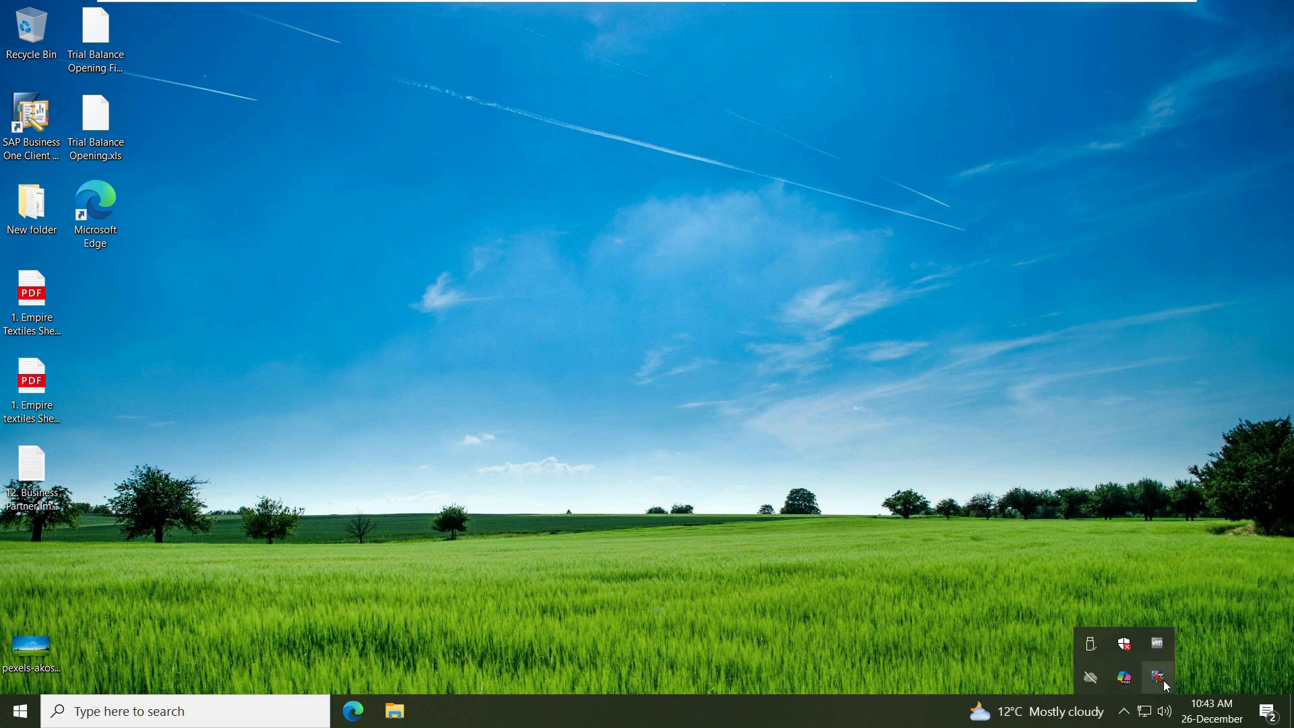
double_click(1163, 676)
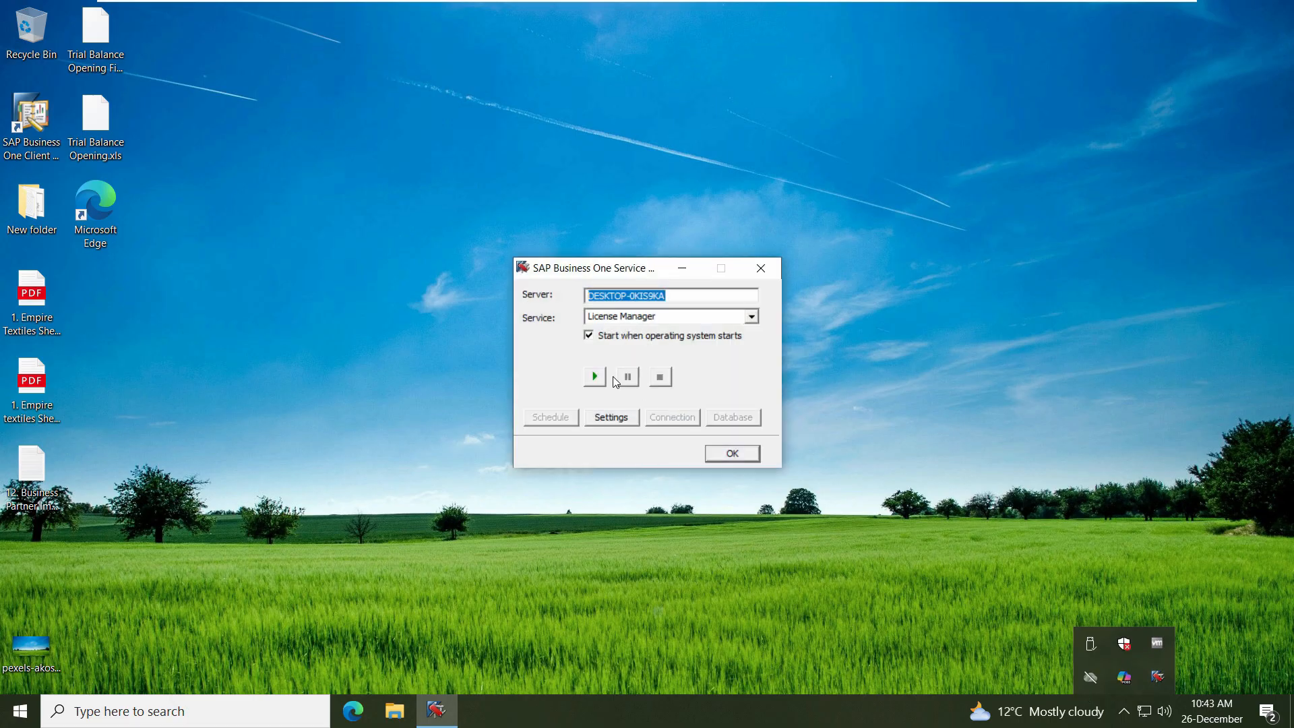
left_click(594, 379)
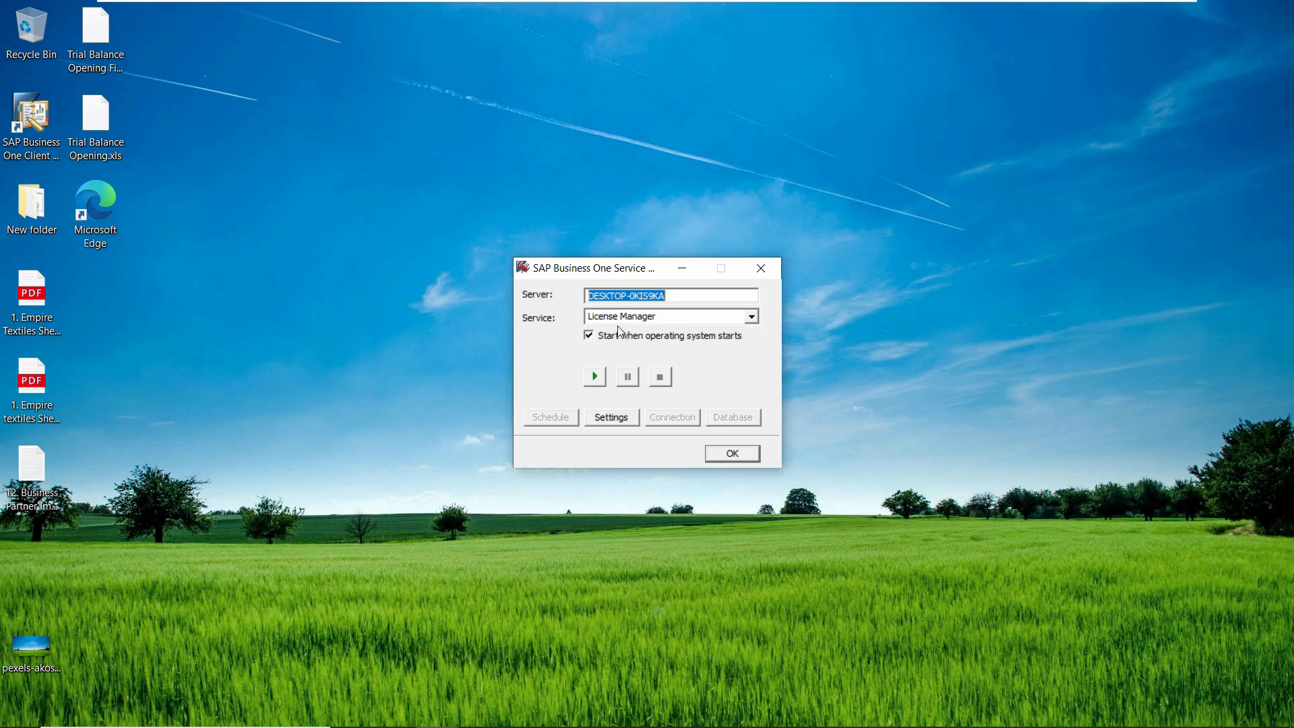
left_click(595, 380)
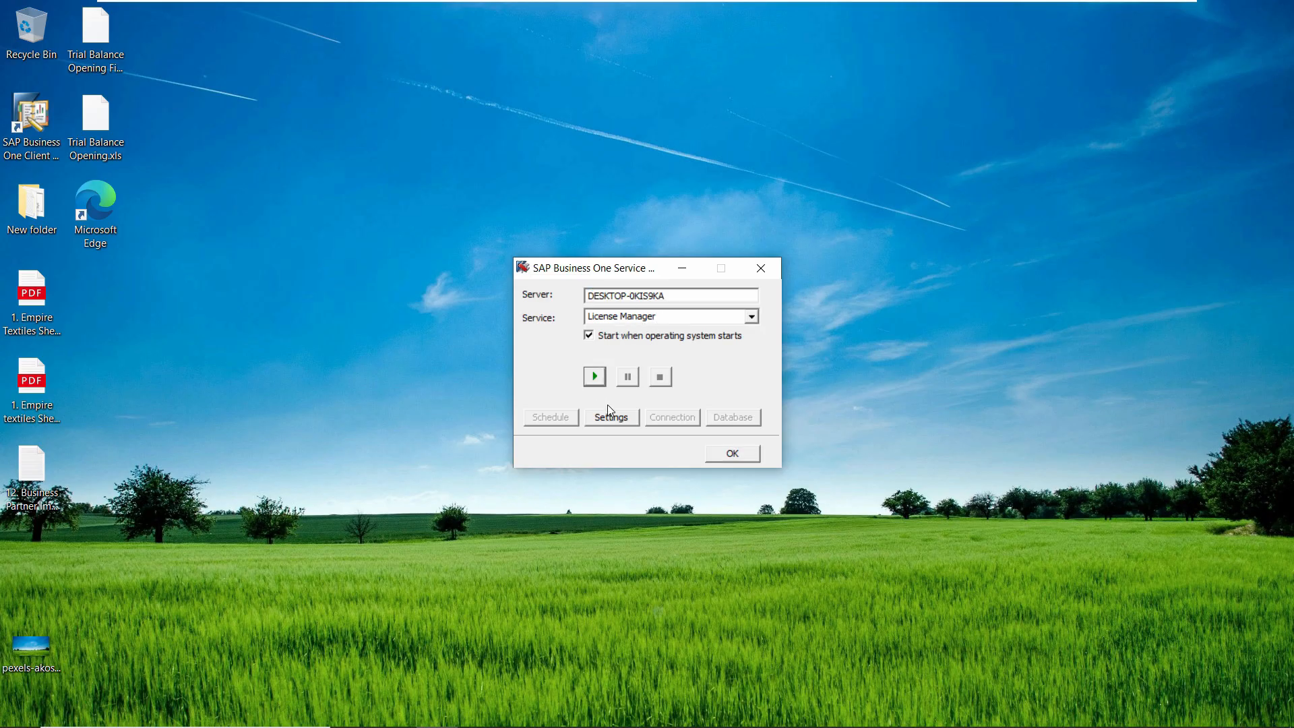
left_click(590, 383)
left_click(738, 455)
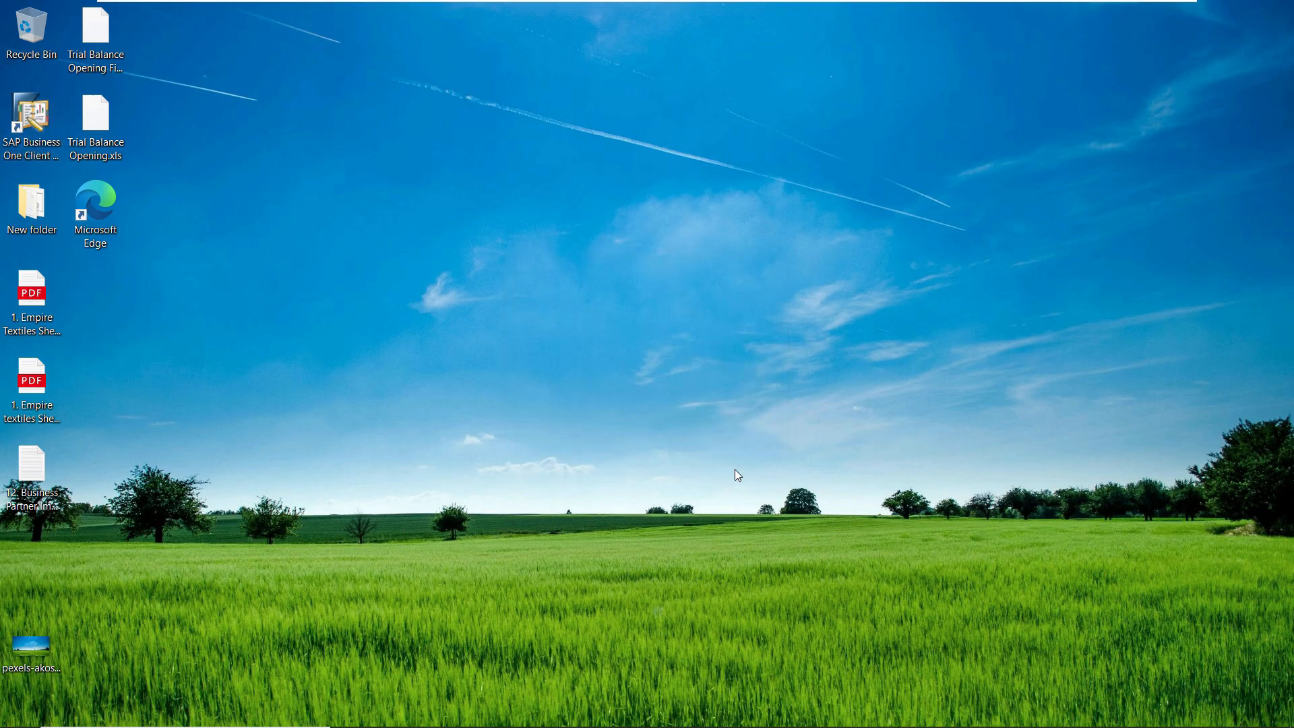
- Launch the SAP Business One client and try to change the company from the Empire Textiles logon
double_click(42, 127)
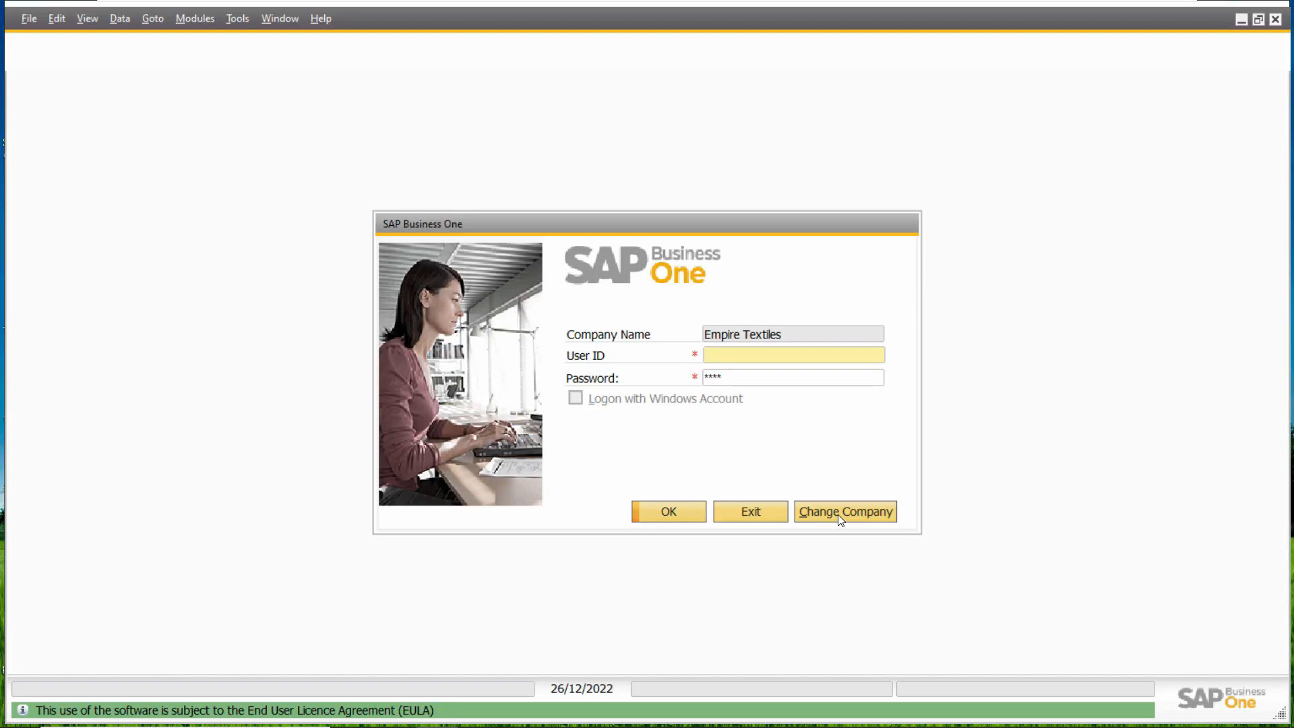
left_click(848, 515)
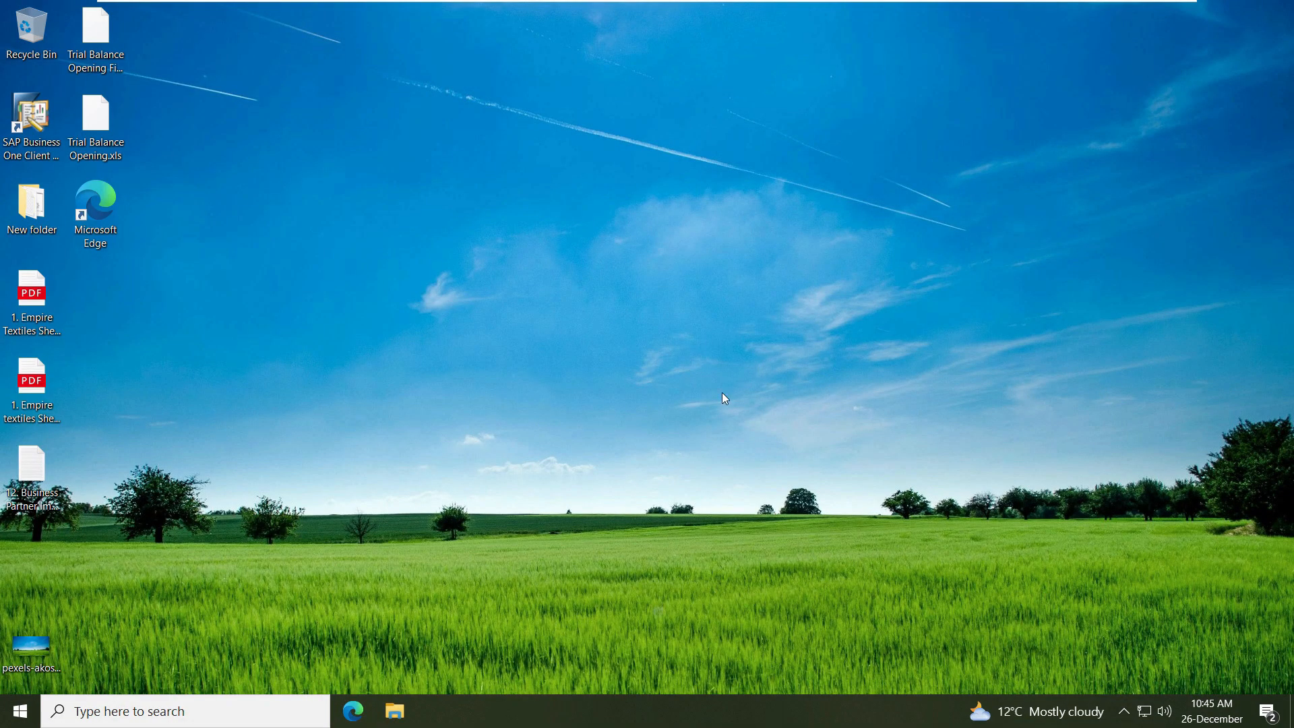
- Reopen the SAP Business One Service Manager, stop the License Manager service and close the dialog
left_click(1123, 711)
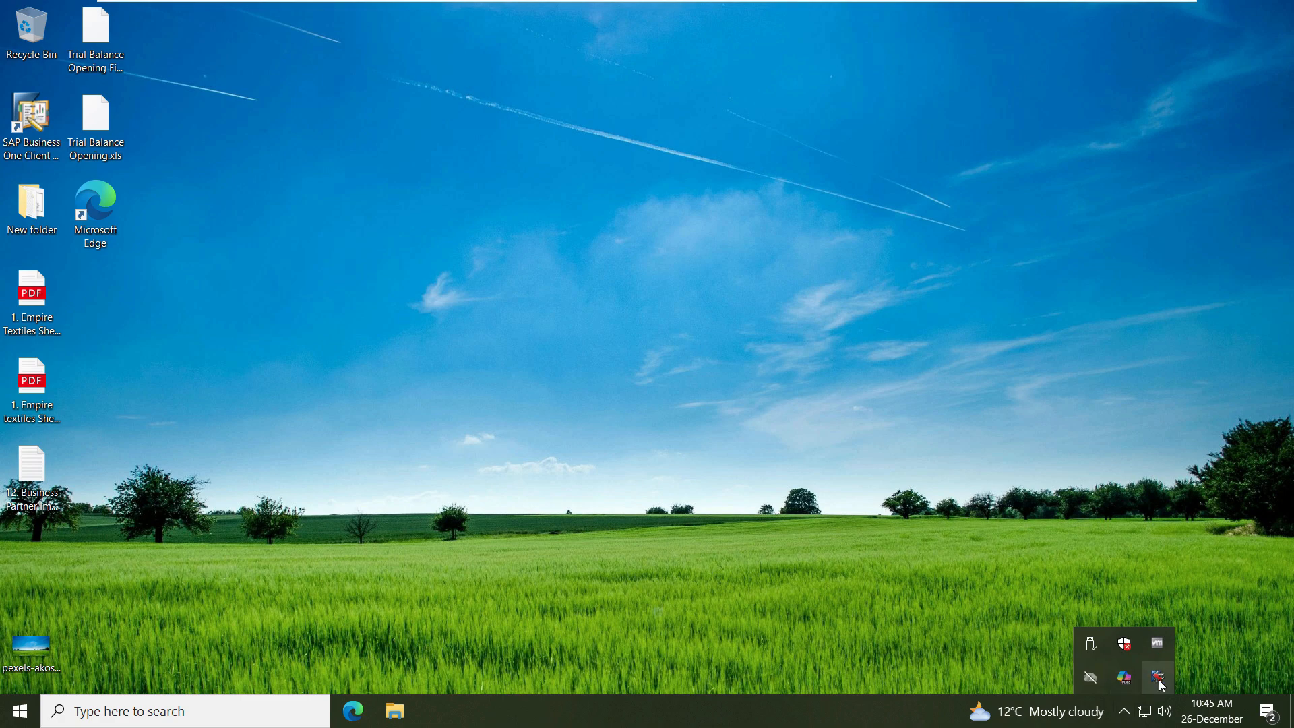
left_click(1159, 680)
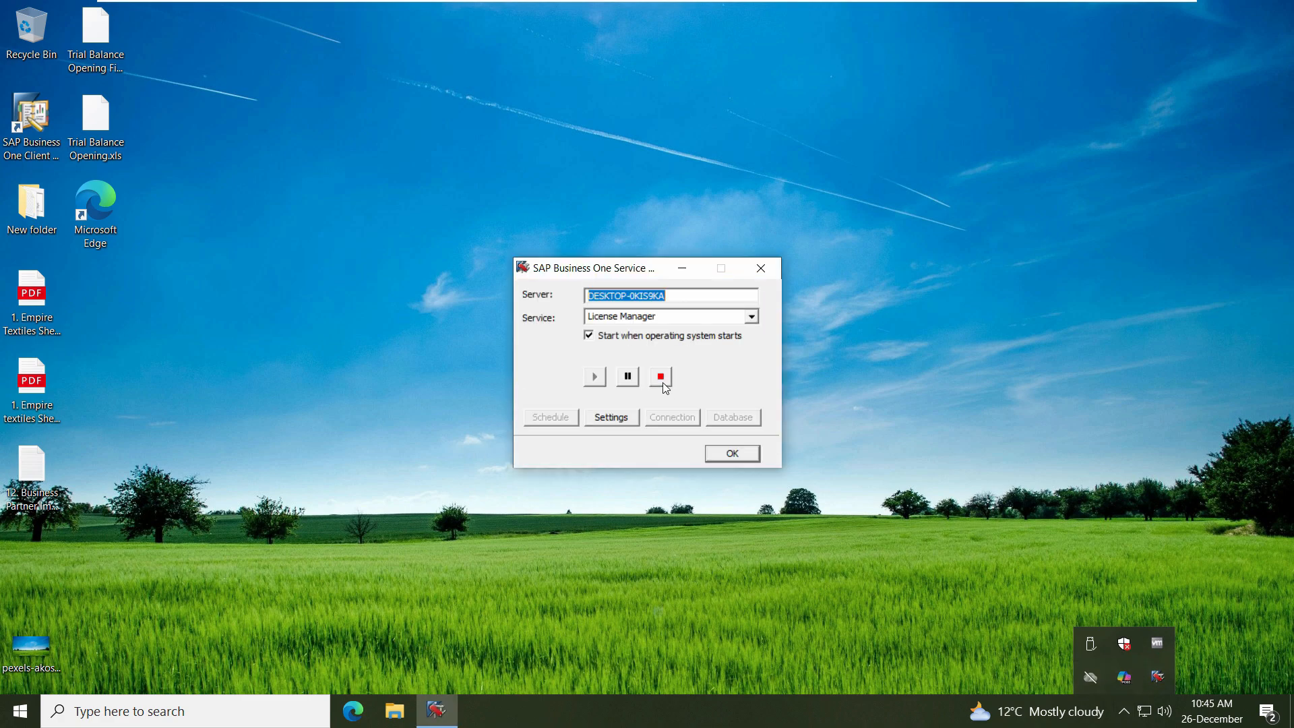
left_click(662, 379)
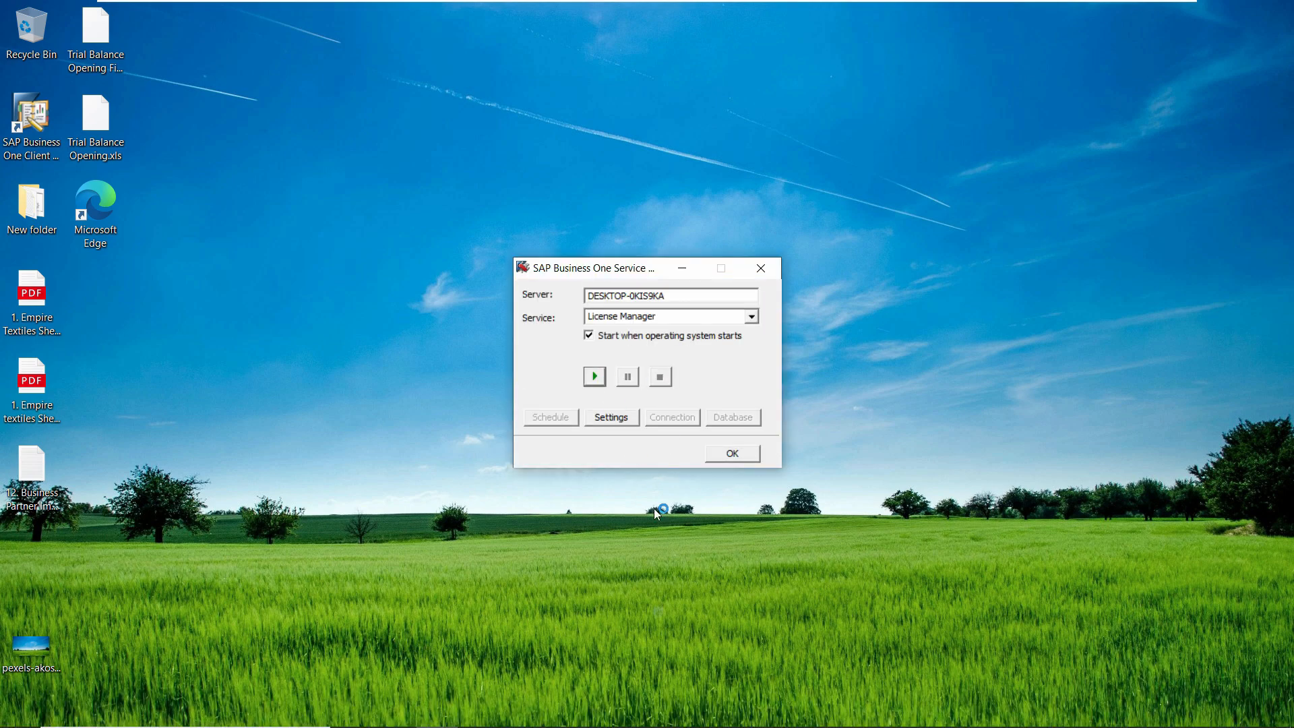
left_click(727, 456)
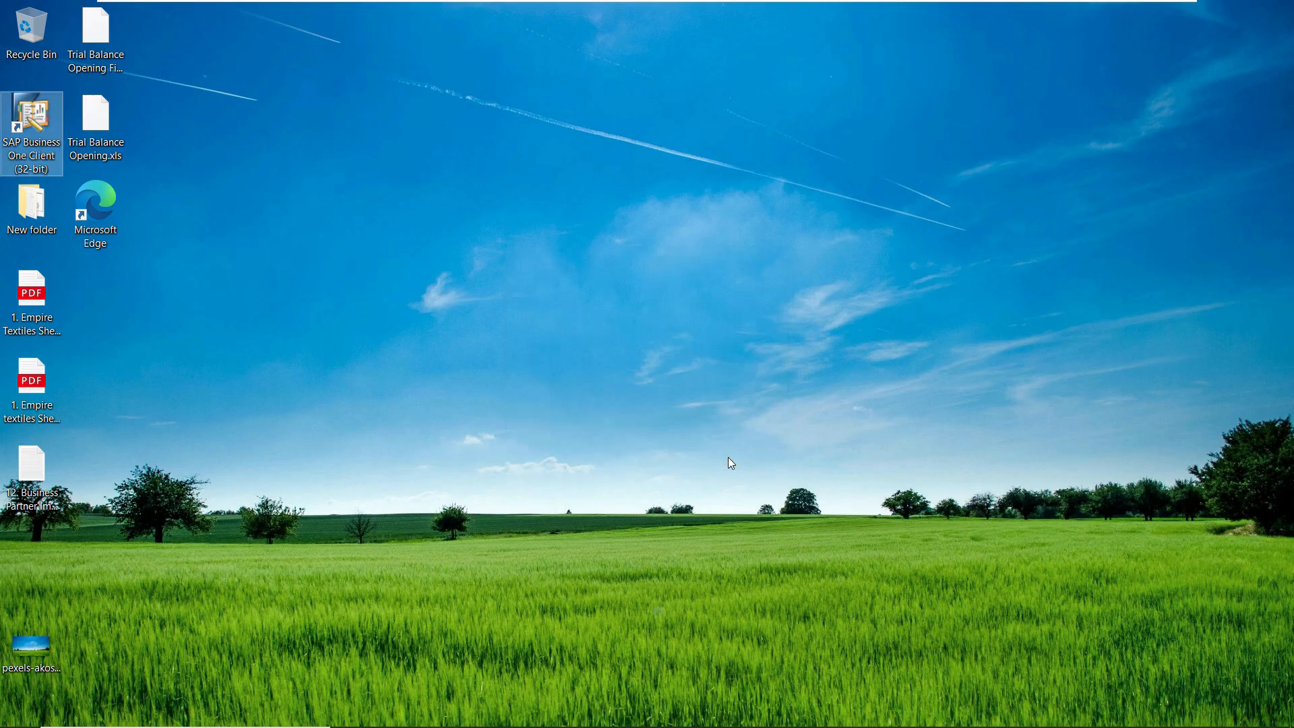
- Launch the SAP Business One client, open the company selection and try to log on to OEC Computers as manager with the account password
double_click(50, 131)
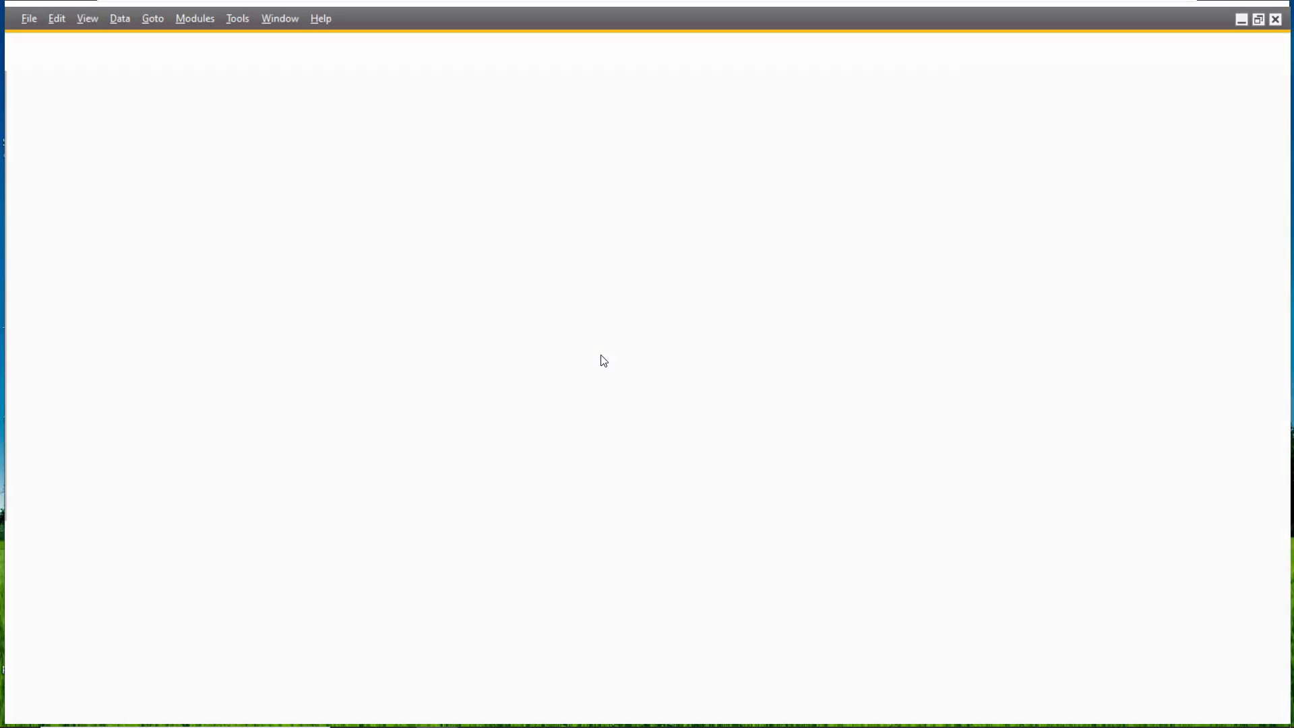
left_click(863, 512)
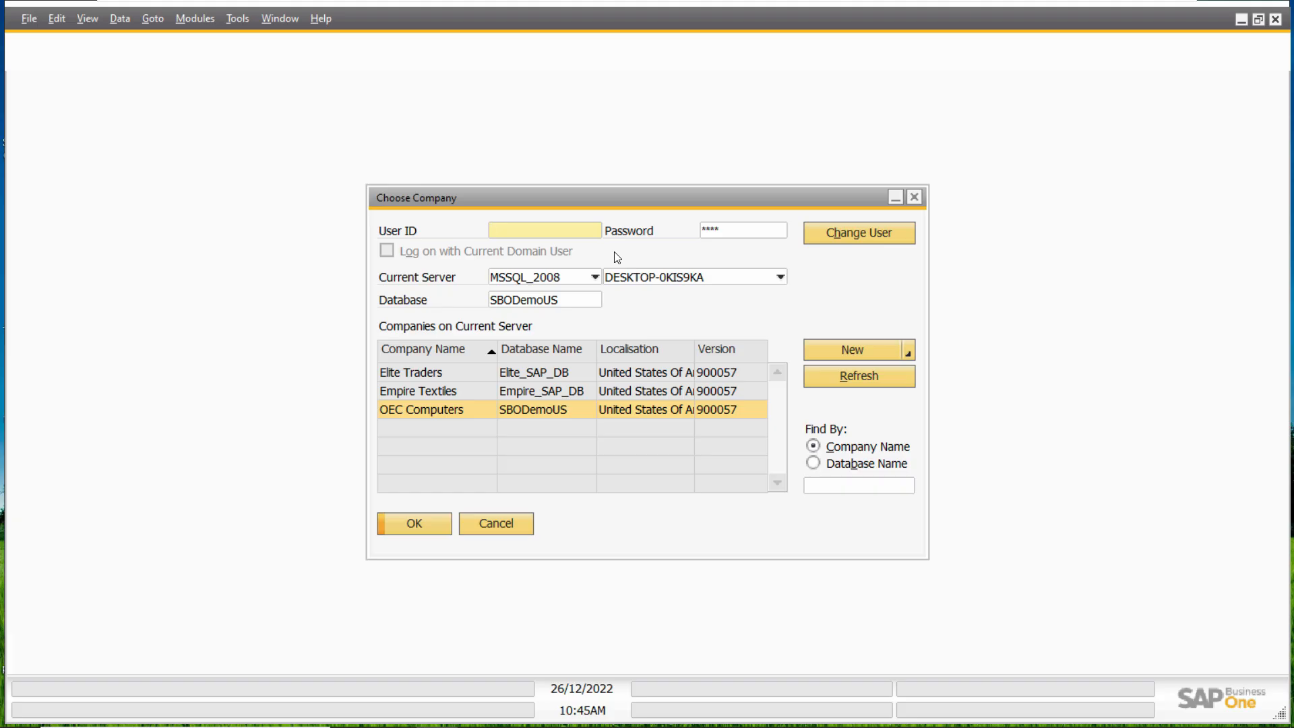
type("manager")
key("Tab")
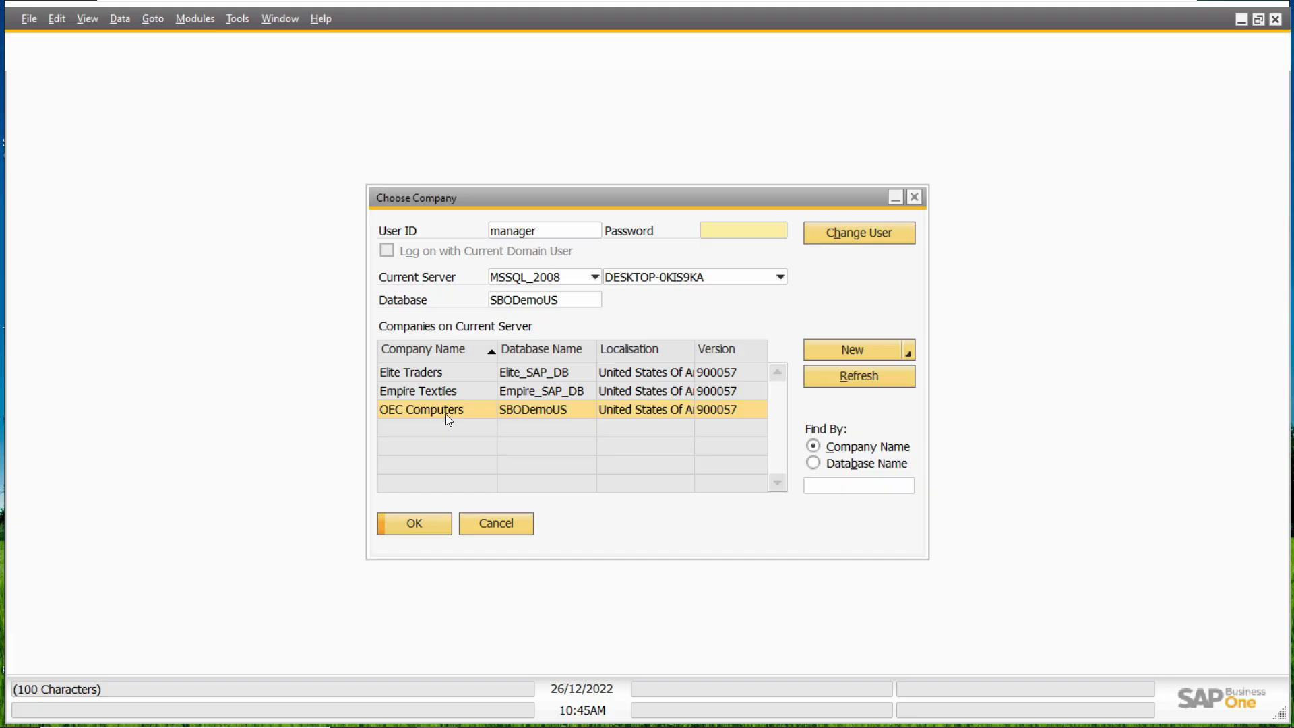
type("••••")
key("Return")
- Re-enter the account password, log on to OEC Computers and dismiss the fiscal year system message
type("•••••")
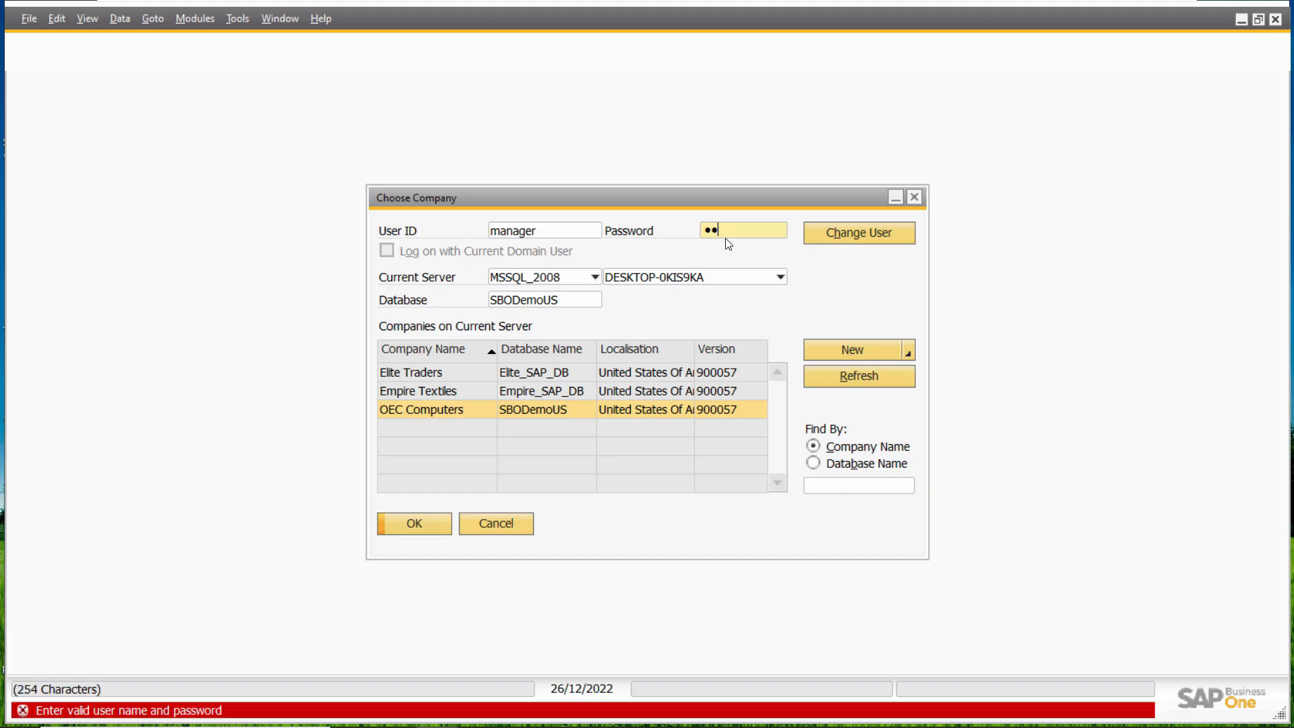
key("BackSpace")
key("BackSpace")
key("BackSpace")
key("BackSpace")
key("BackSpace")
type("••••••")
key("Return")
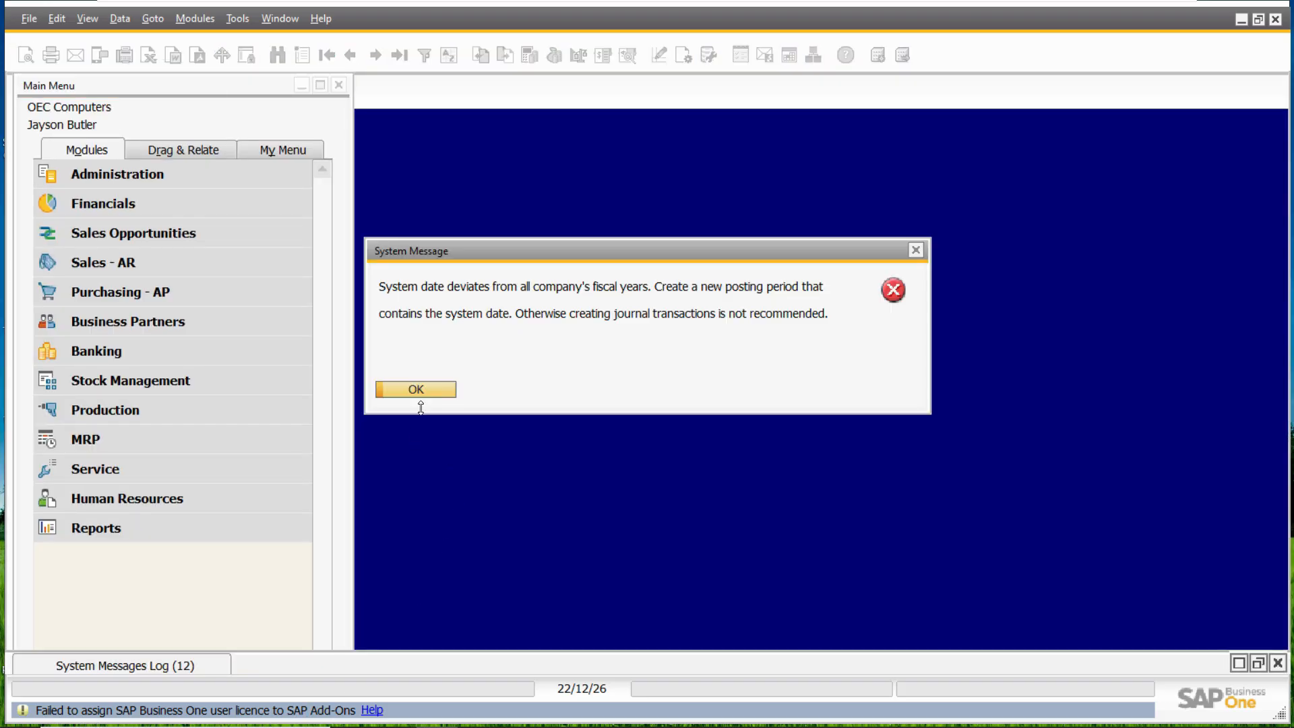
left_click(416, 390)
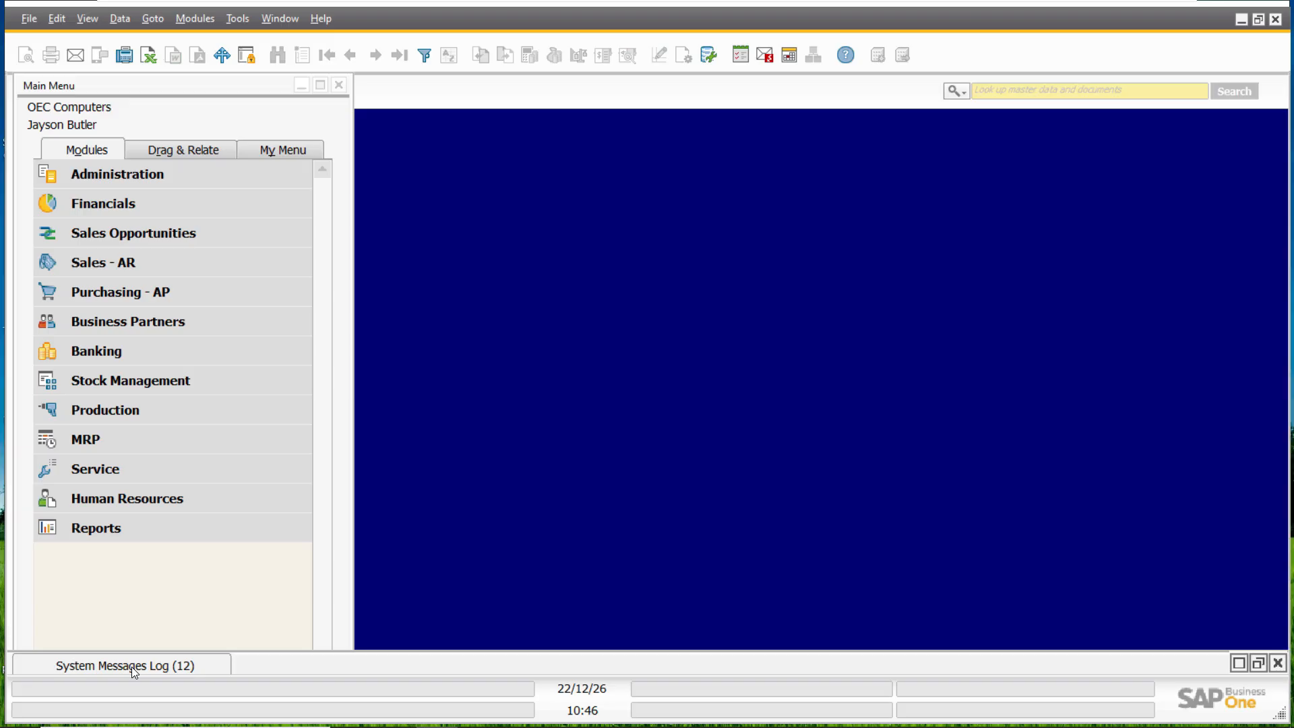
- Expand the System Messages Log to view its entries, and close SAP Business One
left_click(132, 667)
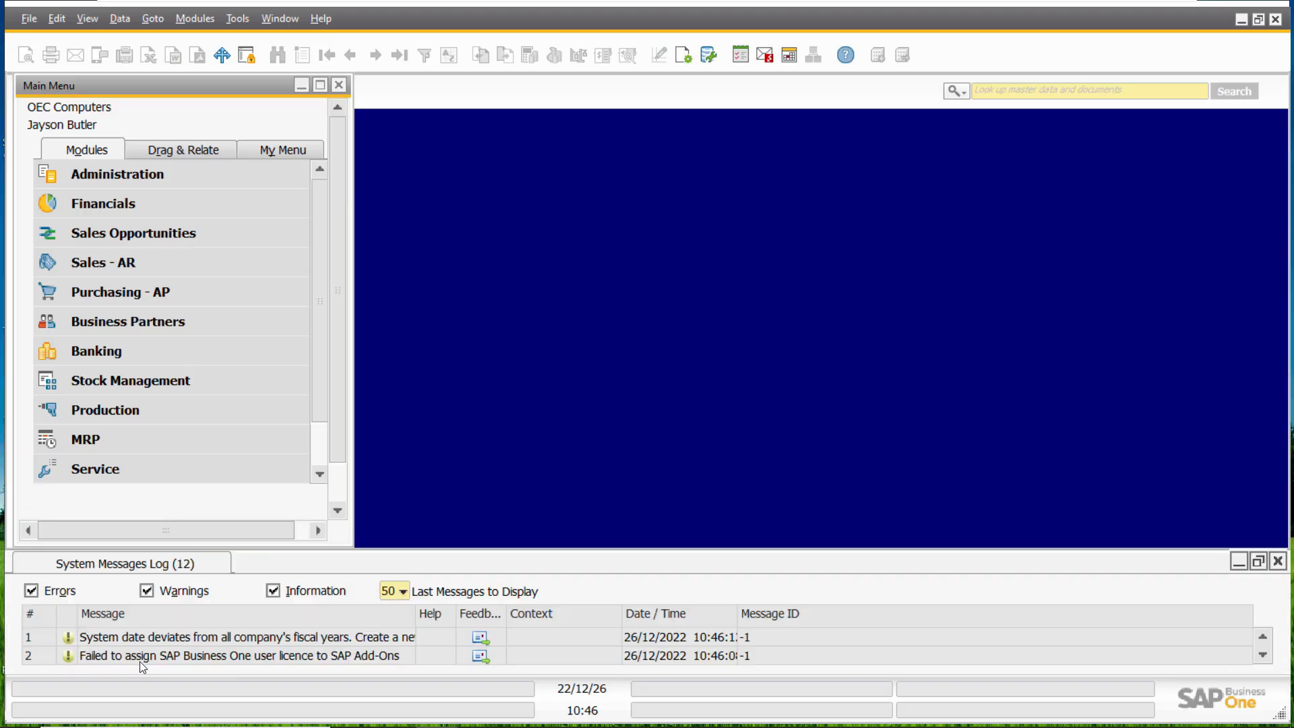
left_click(1277, 21)
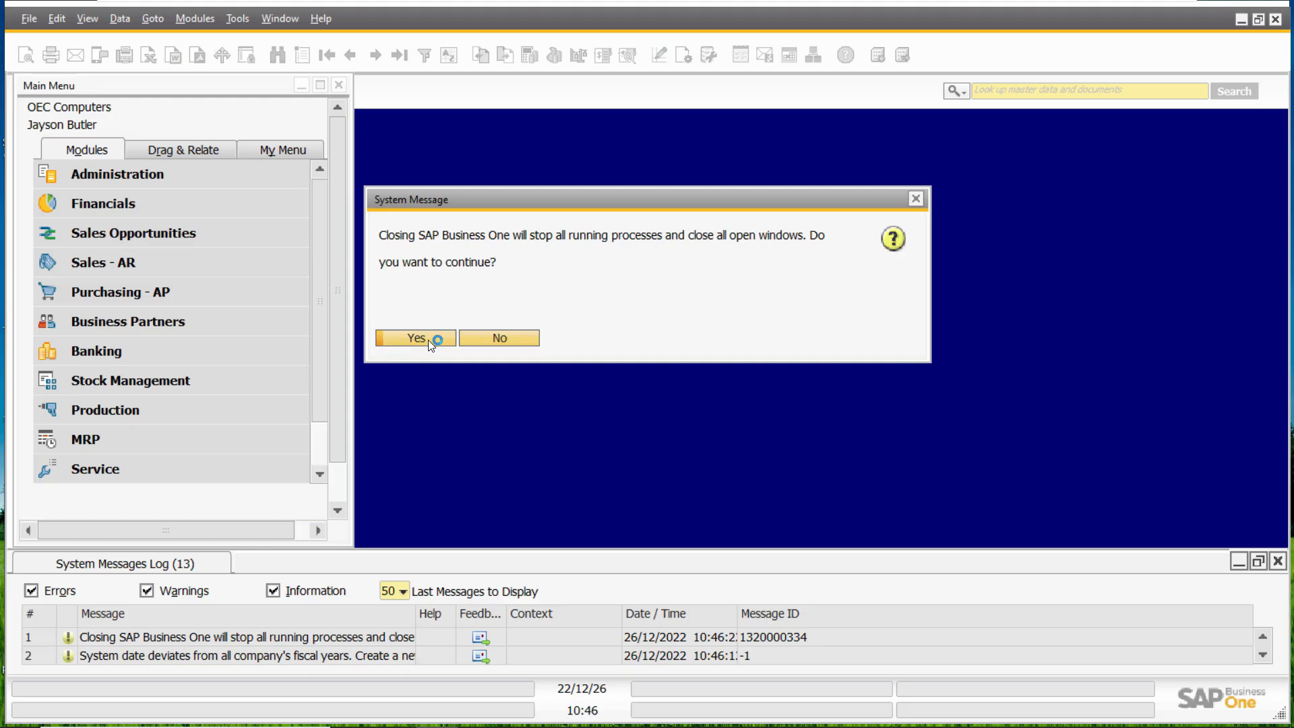
left_click(430, 339)
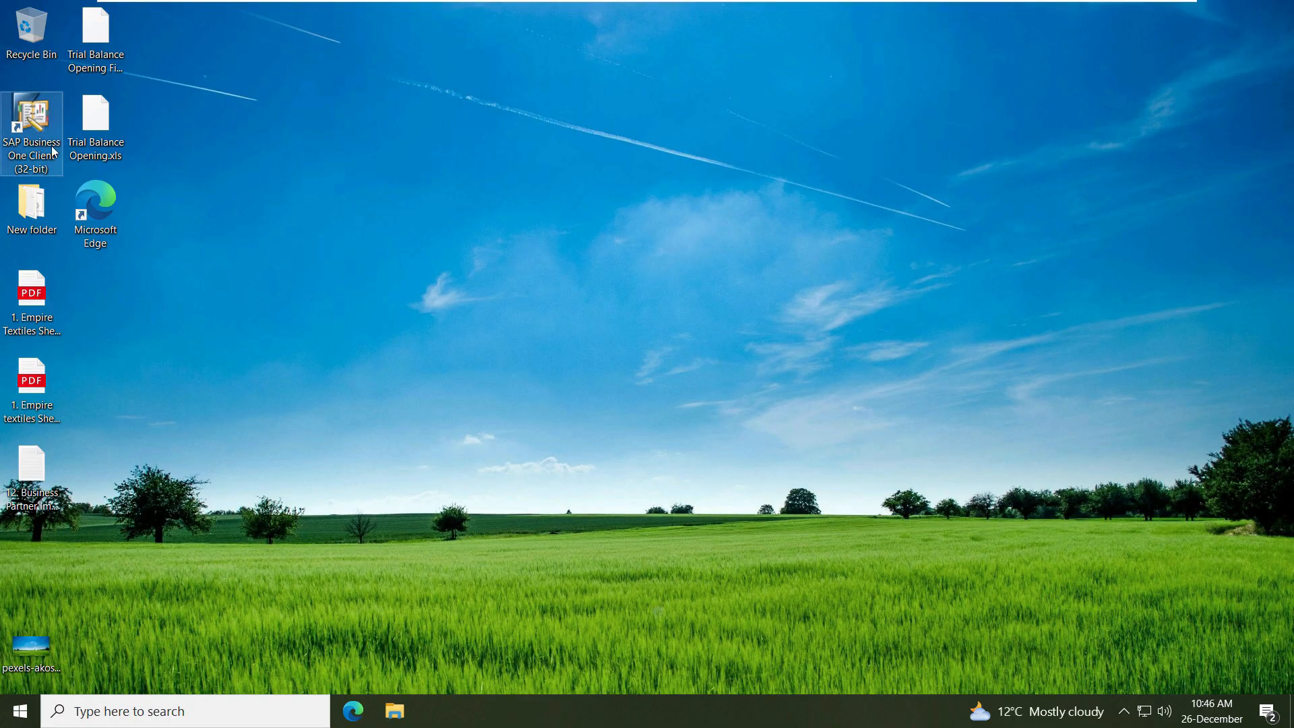
- Launch the SAP Business One client, exit its logon window, relaunch the client and open the company selection
left_click(51, 128)
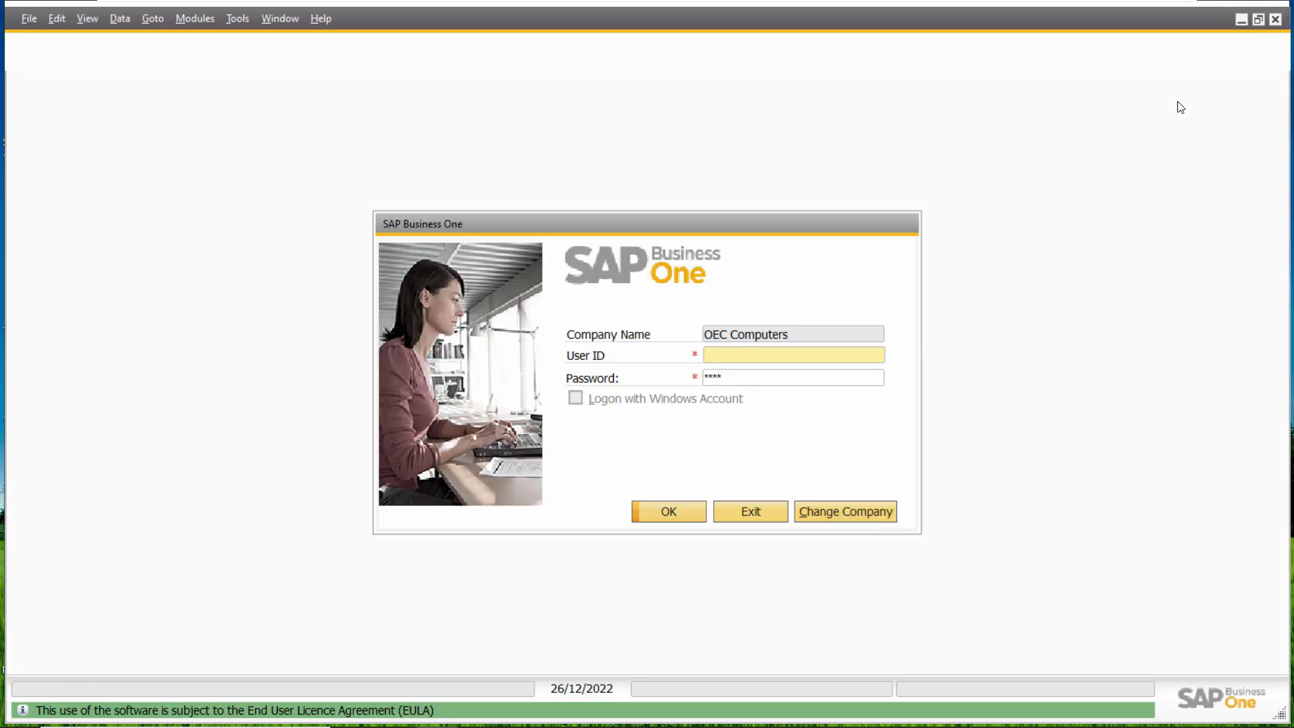
left_click(735, 504)
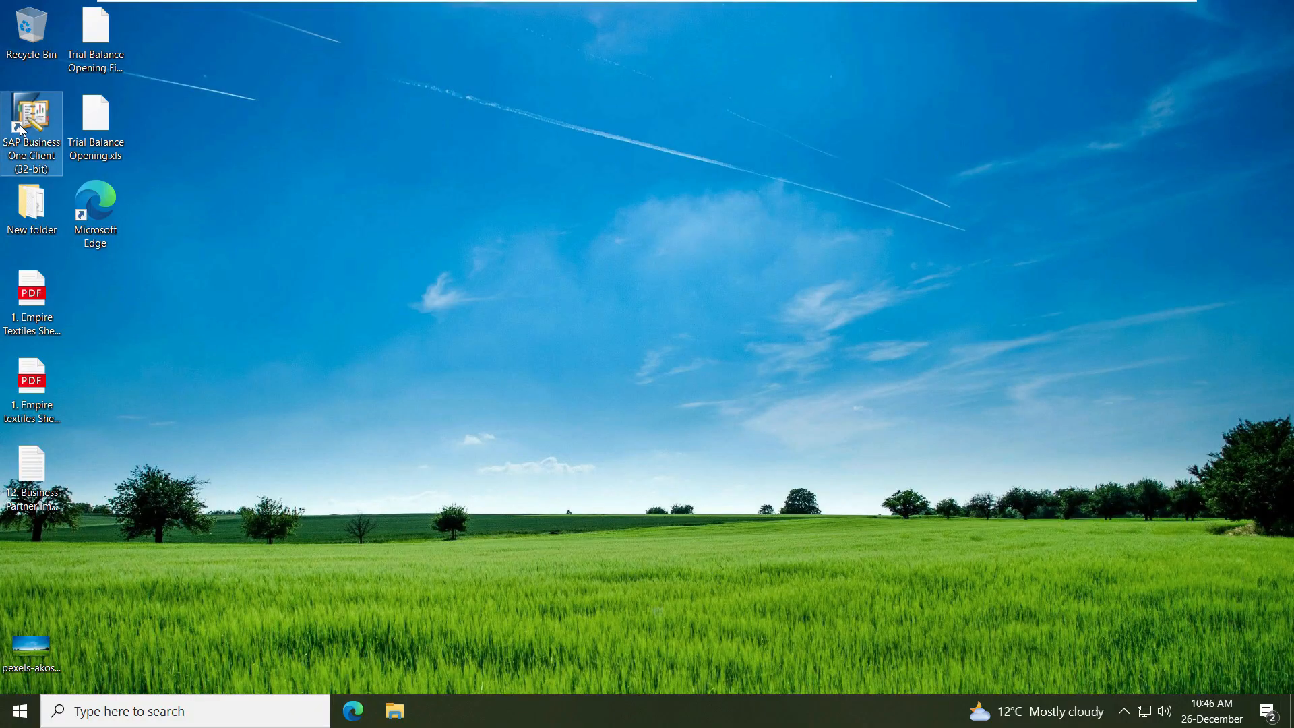
double_click(29, 130)
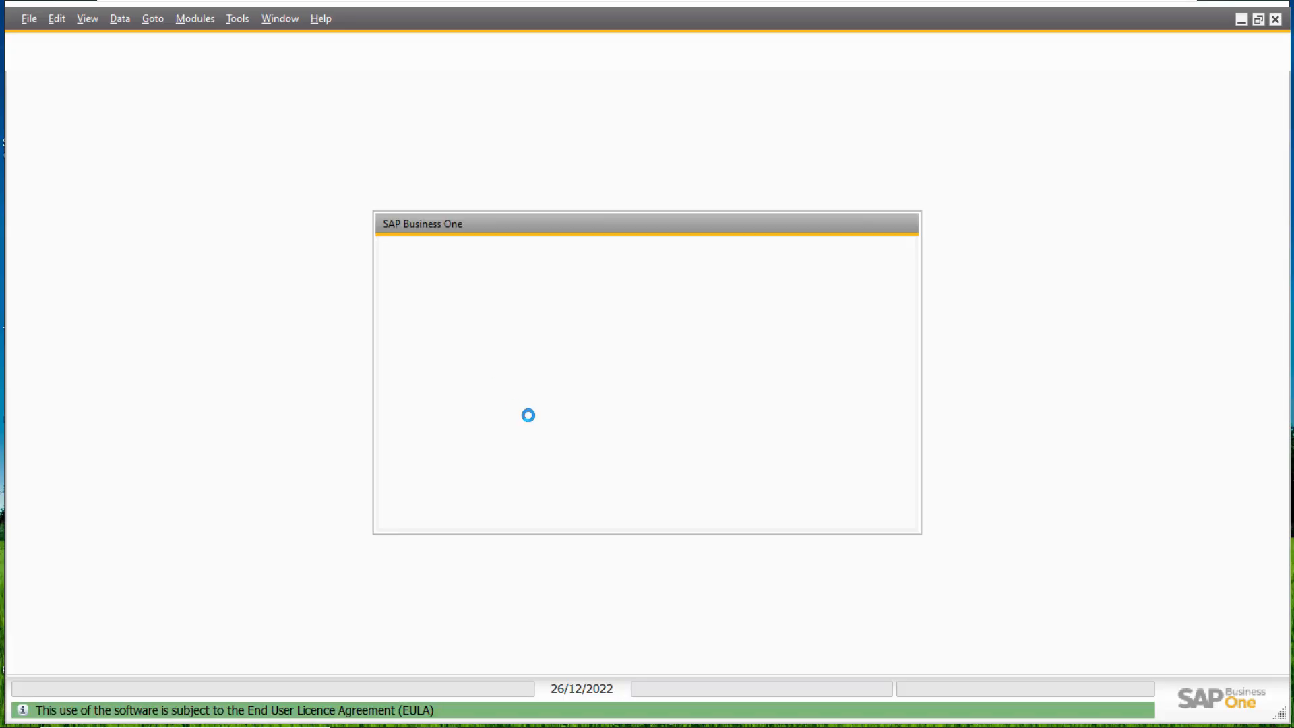
left_click(845, 511)
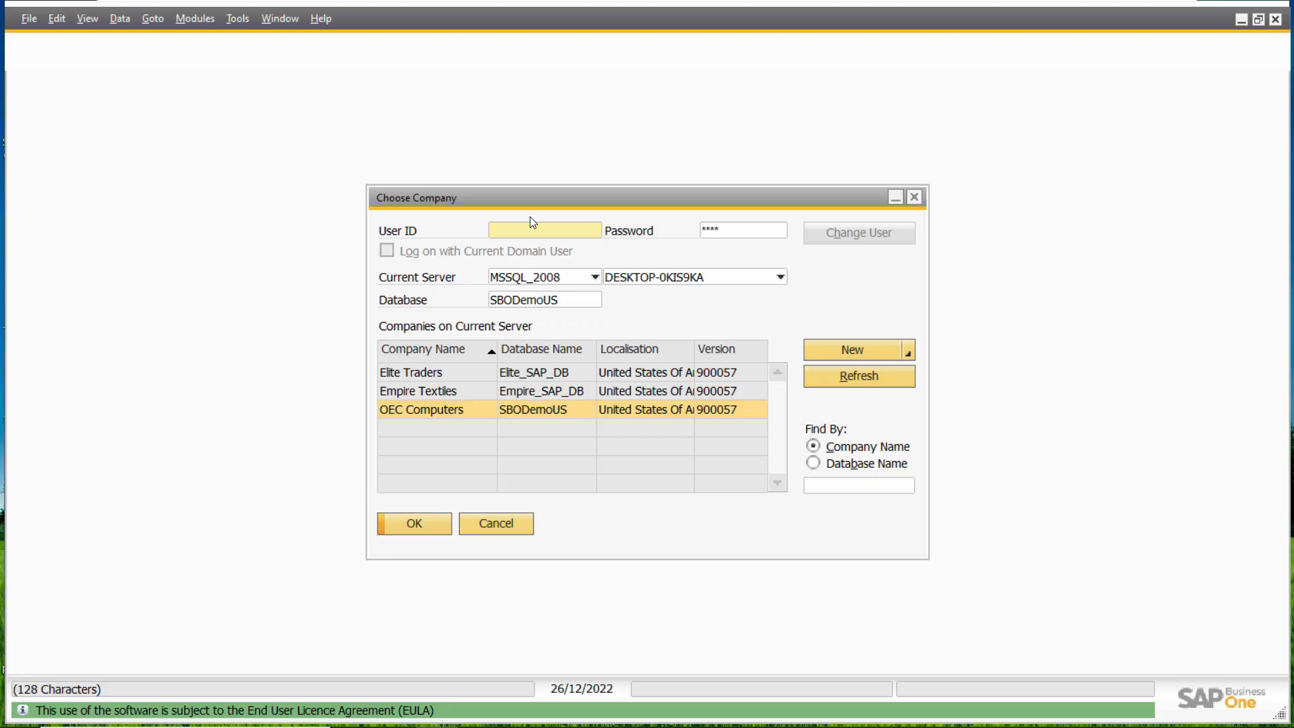
- Log on to OEC Computers as manager with the account password and dismiss the fiscal year system message
type("manager")
key("Tab")
type("•••••••")
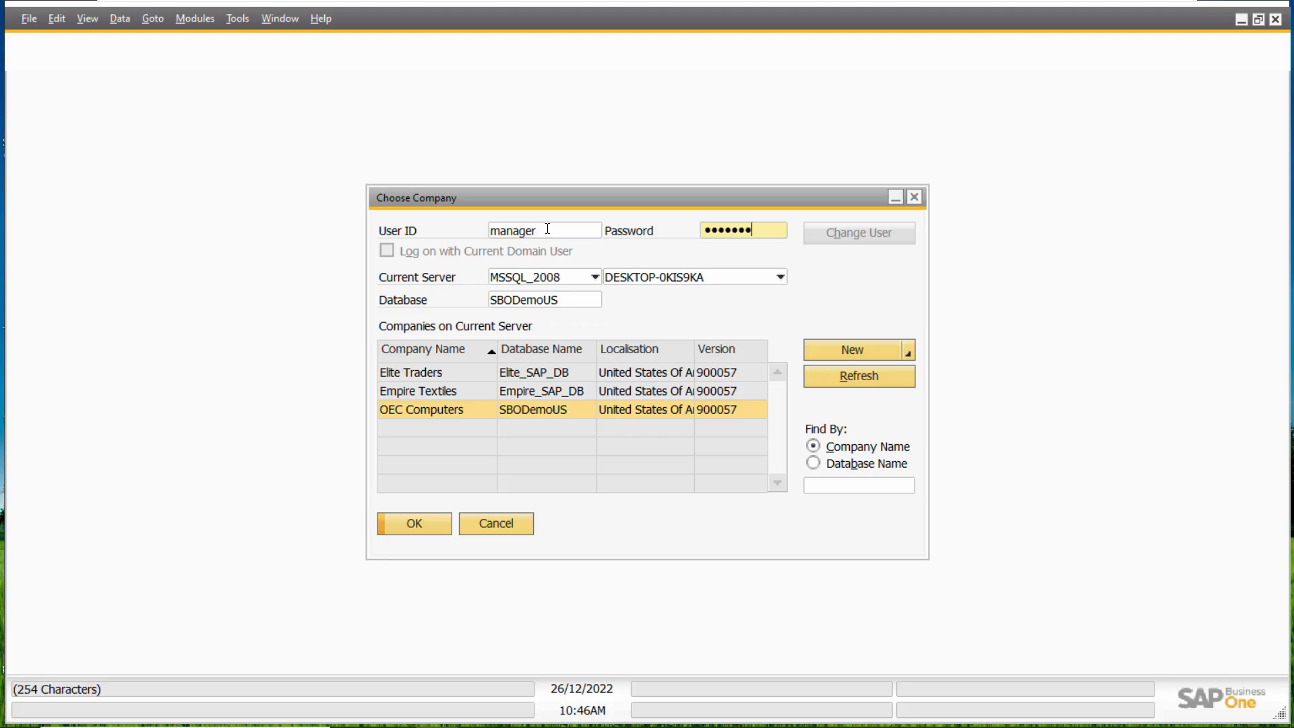
key("BackSpace")
key("BackSpace")
key("BackSpace")
key("BackSpace")
key("BackSpace")
key("BackSpace")
key("BackSpace")
type("••••••••")
key("Return")
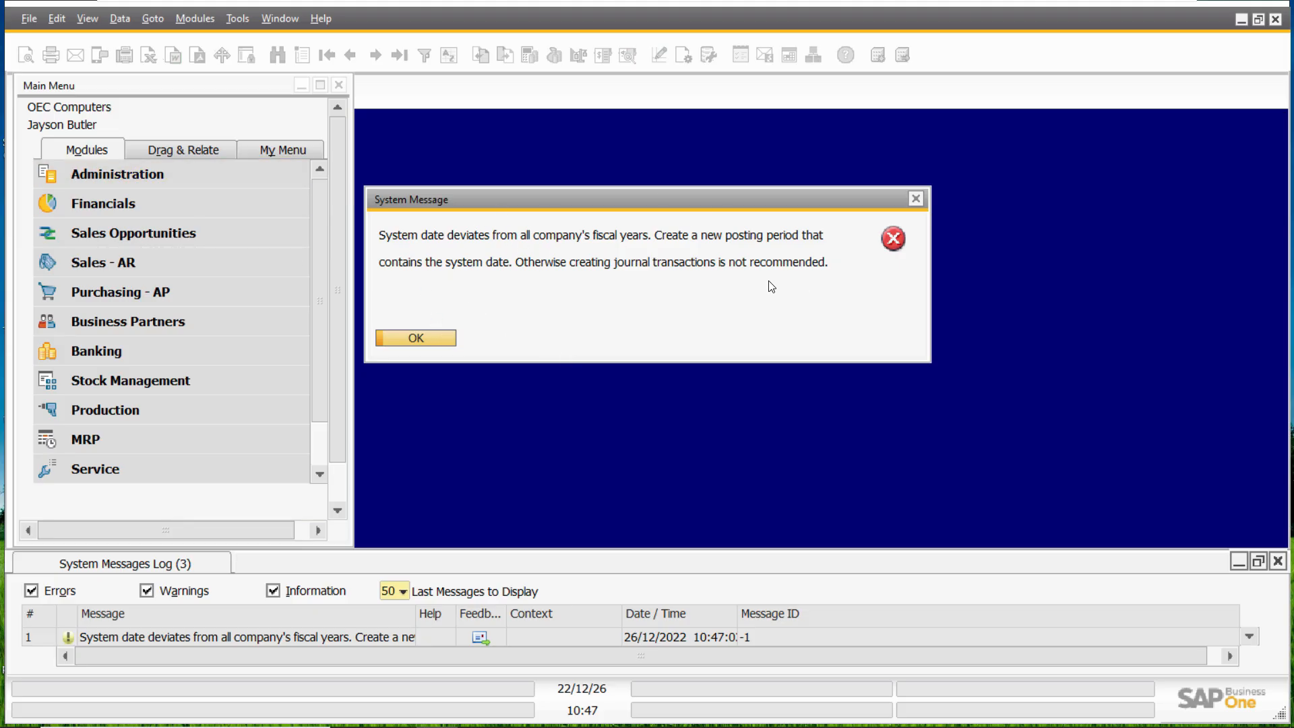
left_click(409, 339)
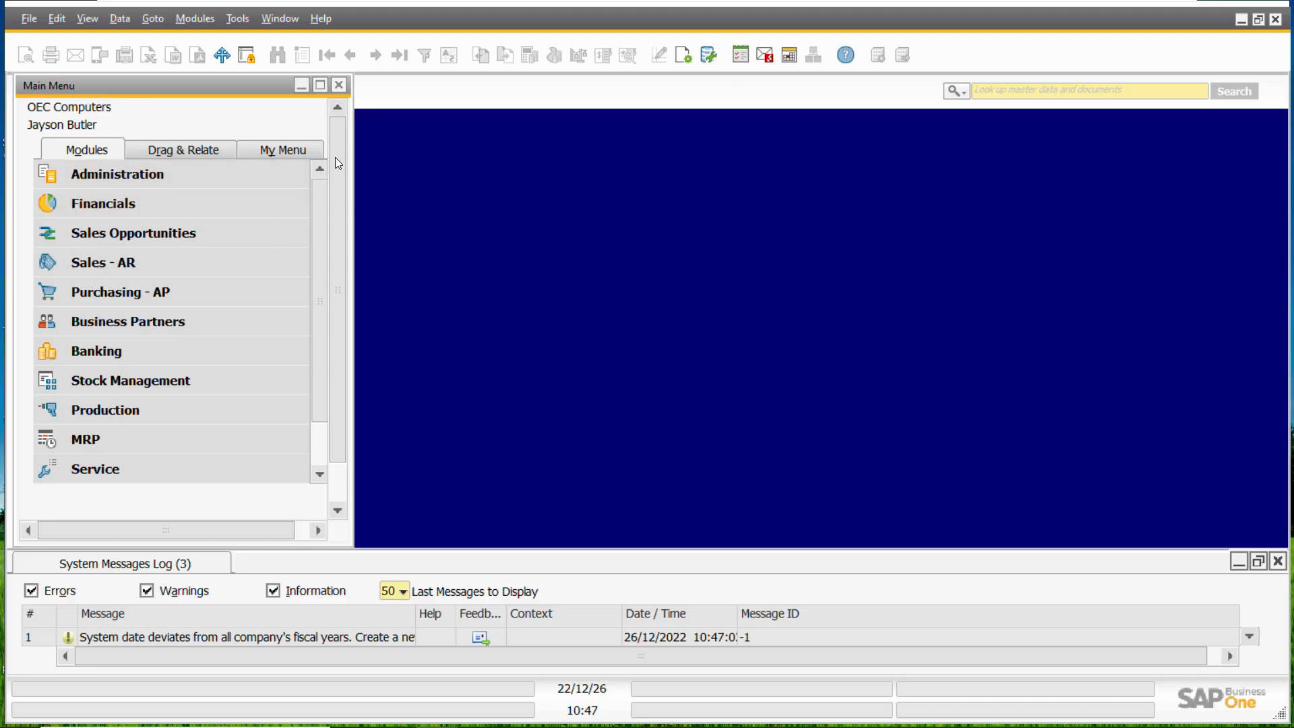
- Suspend the Windows 10 x64 virtual machine and close VMware Workstation
mouse_move(417, 3)
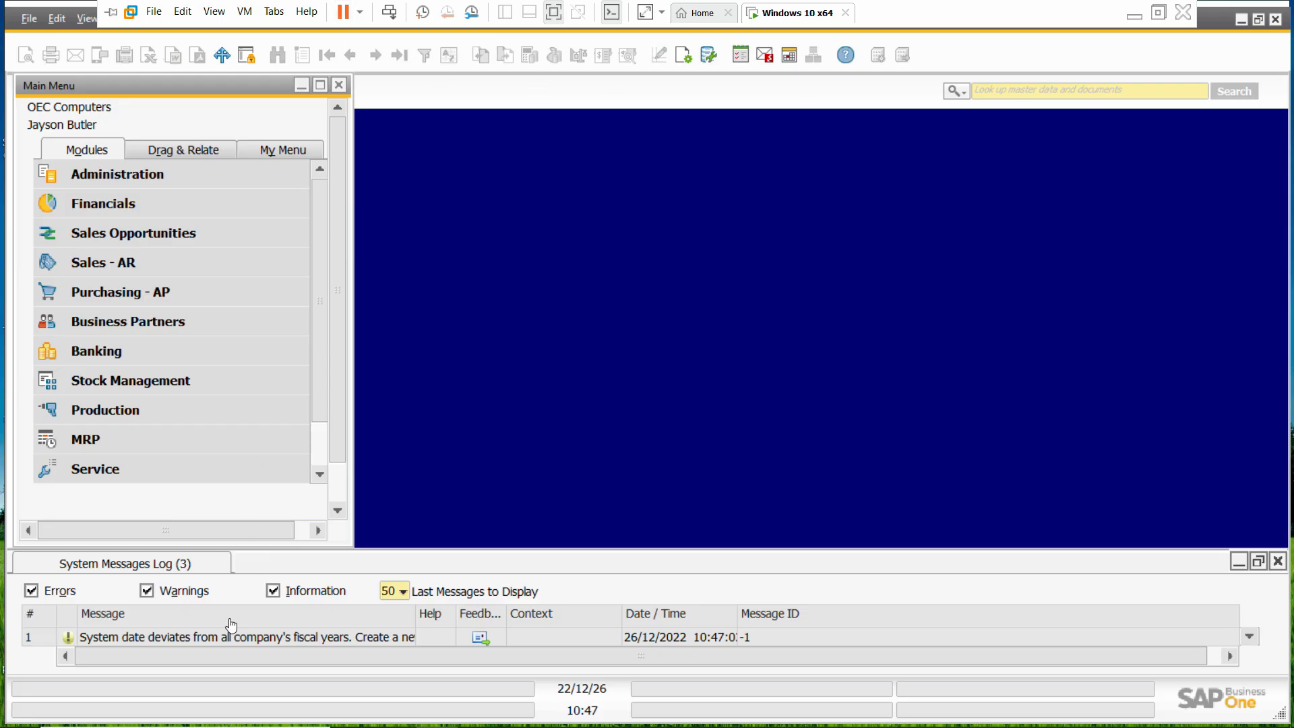
left_click(343, 14)
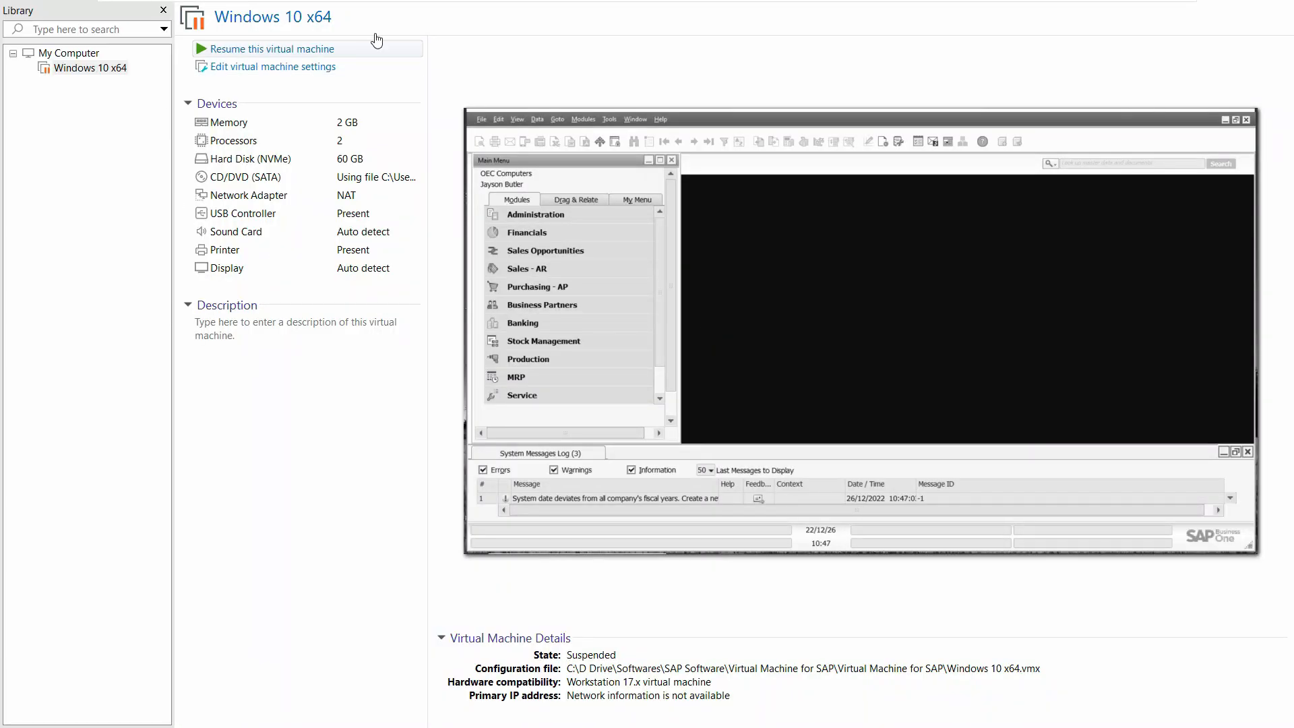
mouse_move(1180, 25)
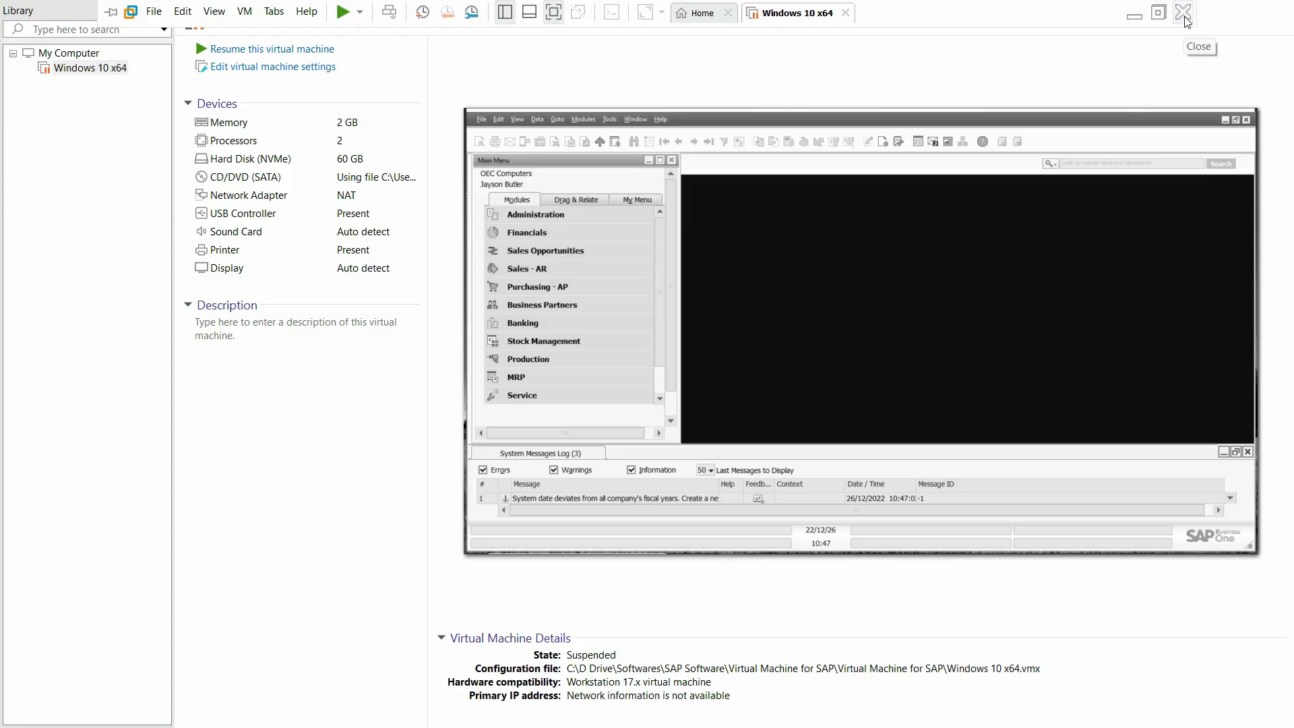
left_click(1184, 22)
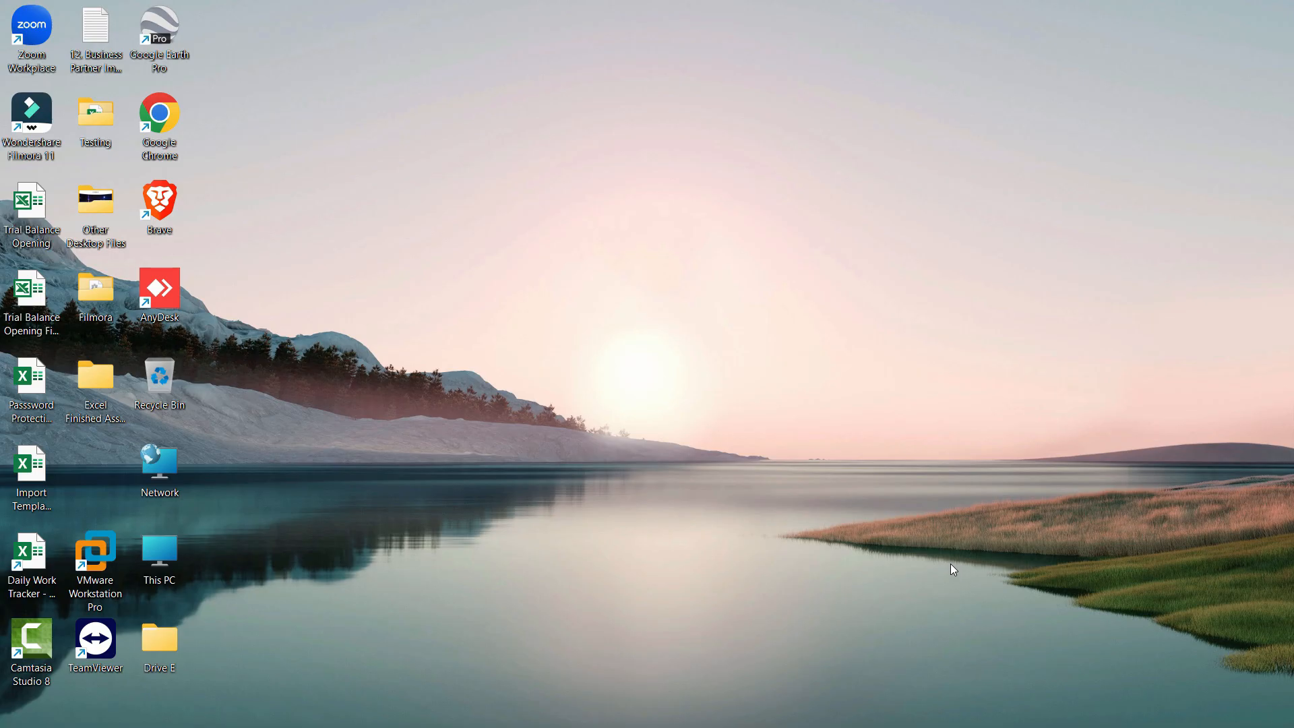
- Reopen VMware Workstation, resume the suspended Windows 10 x64 virtual machine and show it in full screen
mouse_move(1246, 723)
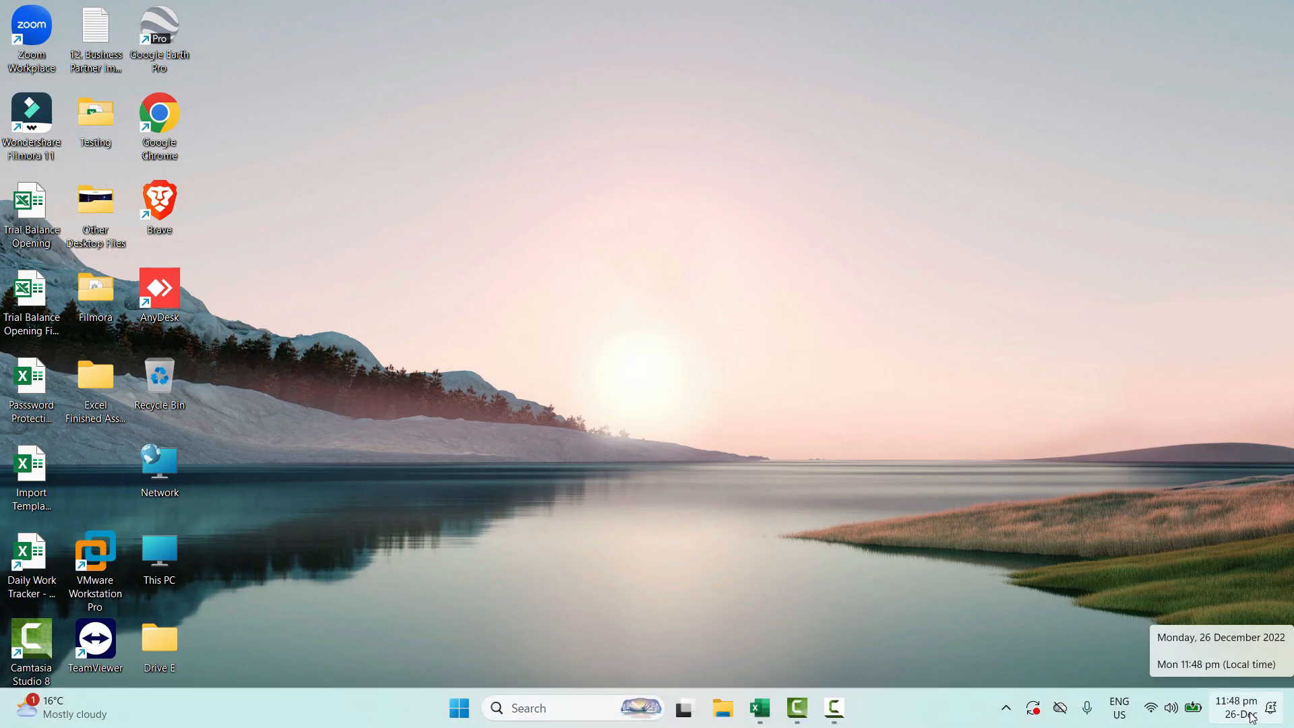
left_click(106, 562)
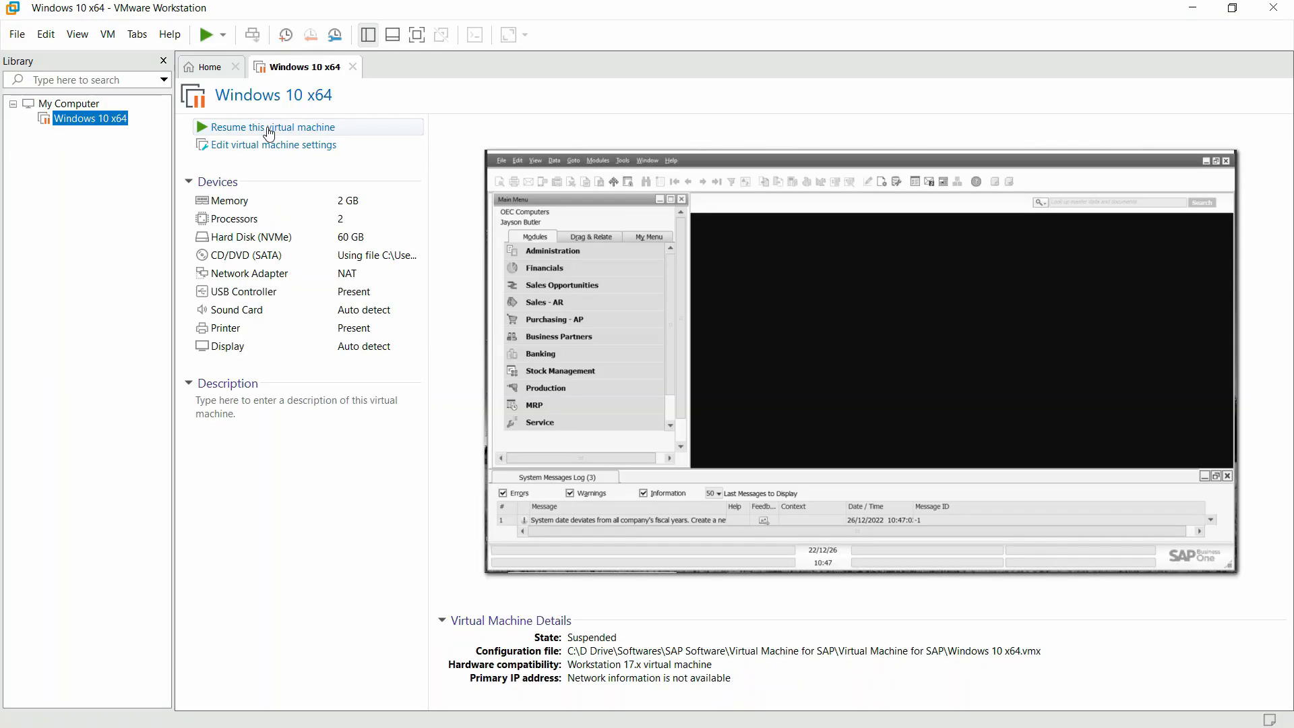
left_click(553, 397)
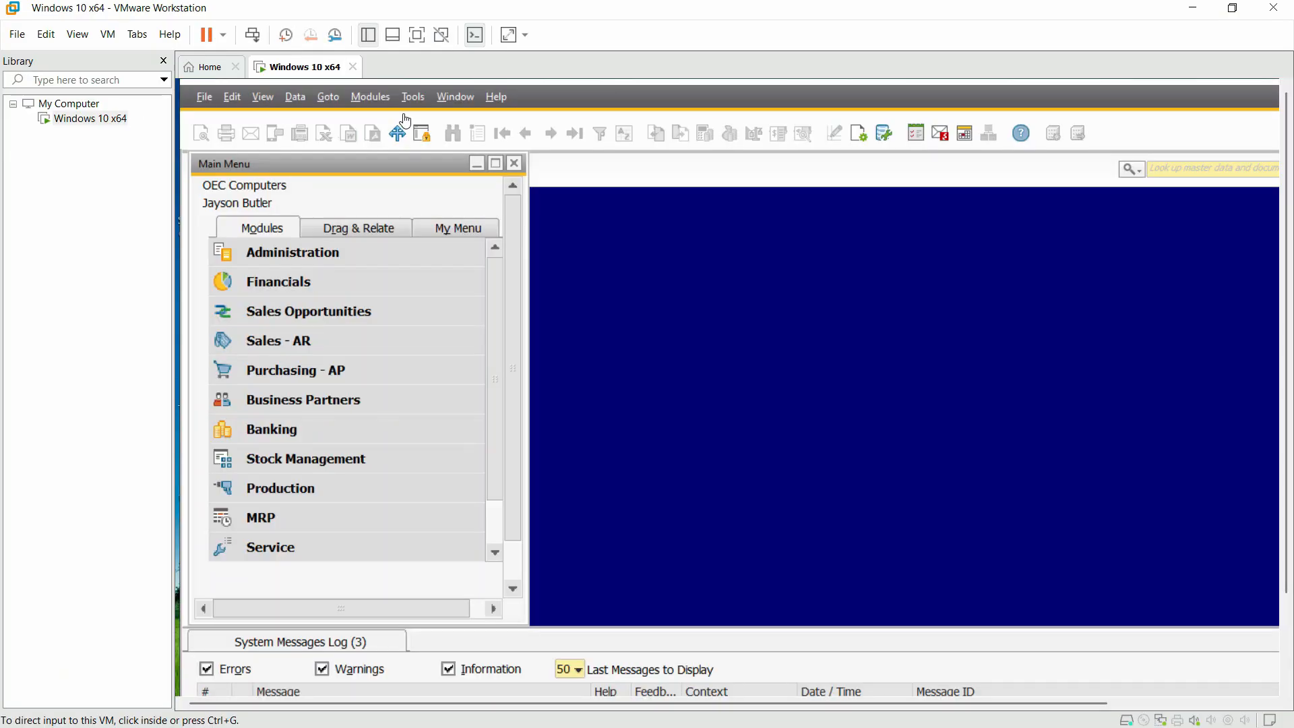
left_click(419, 40)
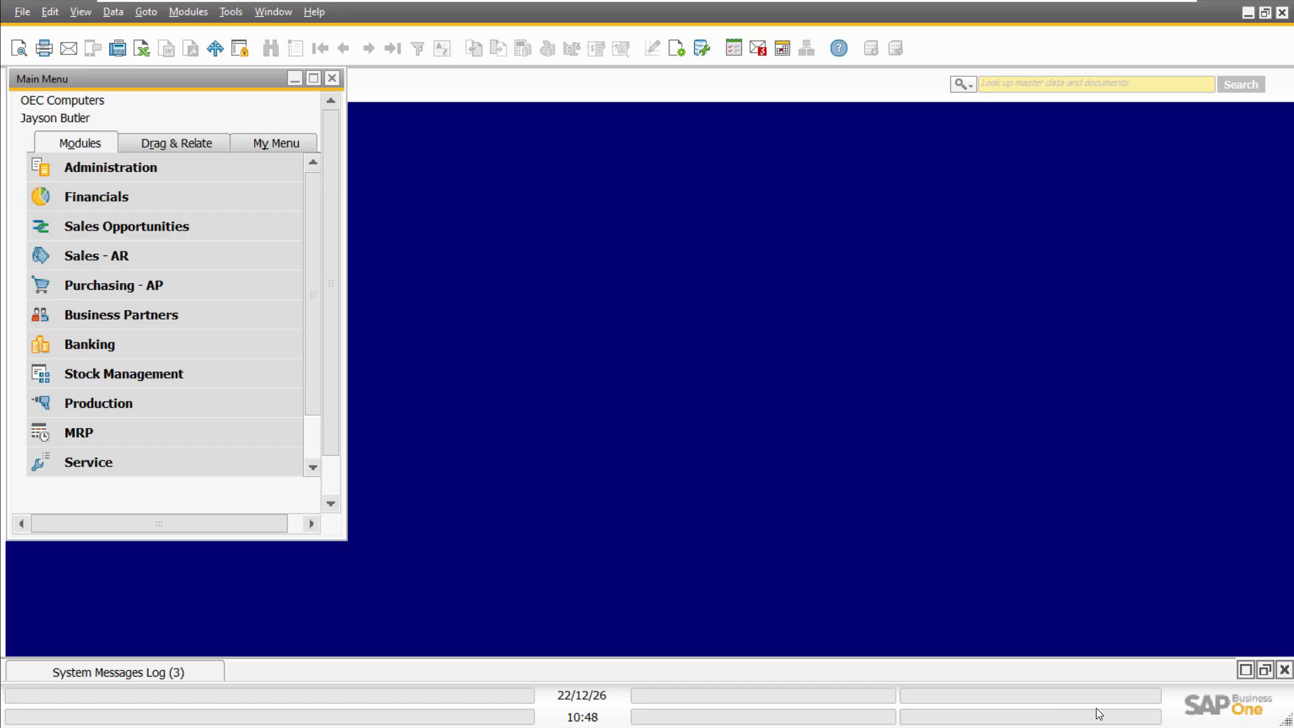
- Open the SAP Business One Service Manager to check the License Manager service status, and close the dialog
key("super")
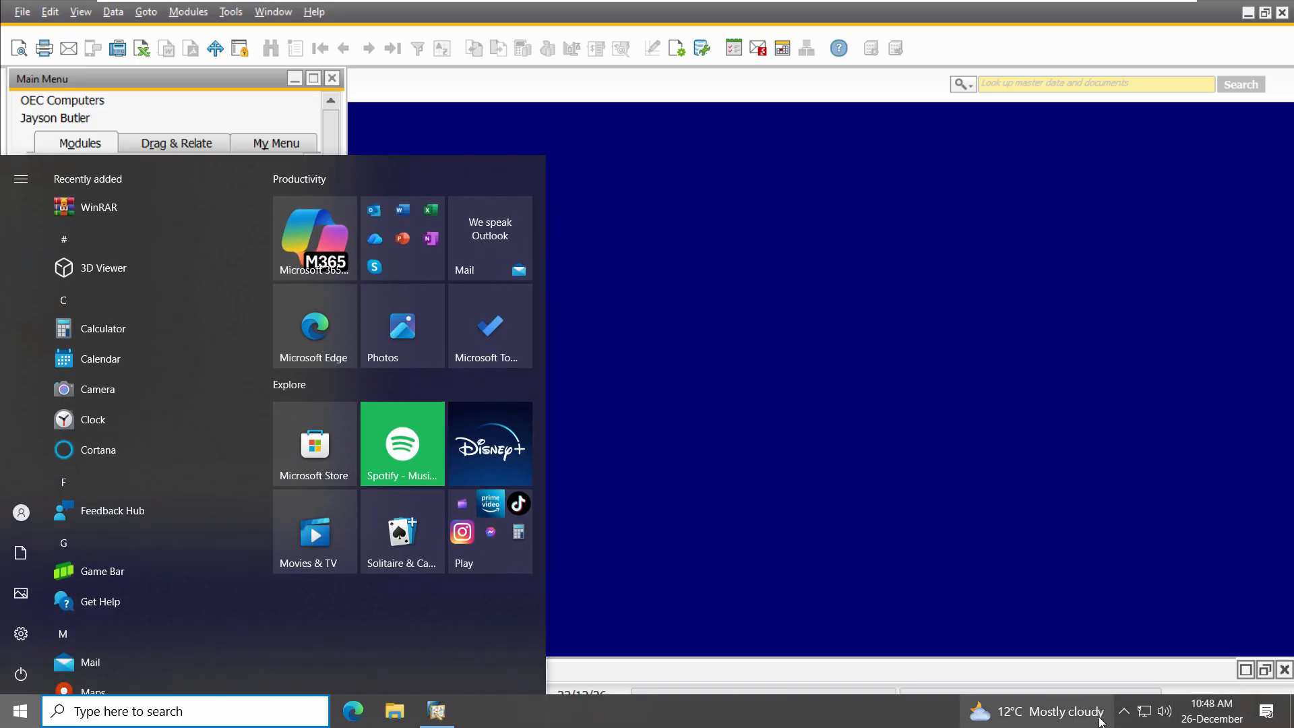
left_click(1124, 711)
left_click(1130, 677)
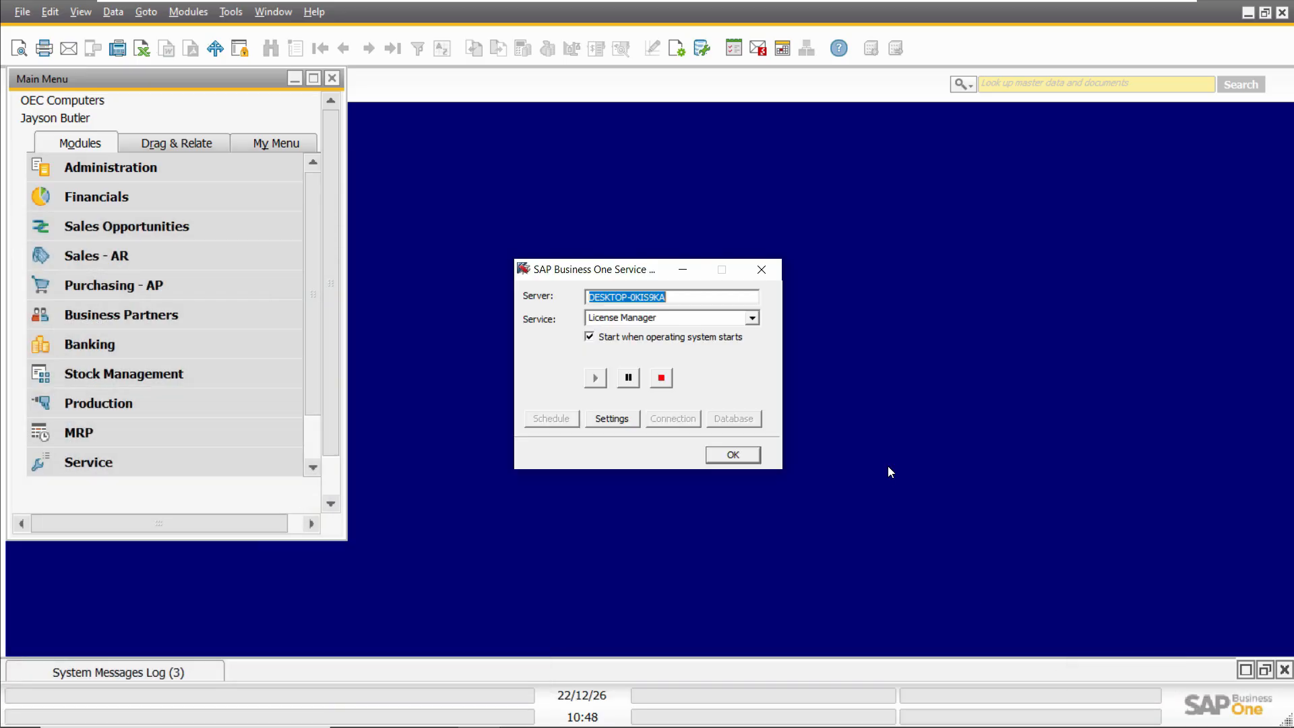
left_click(733, 455)
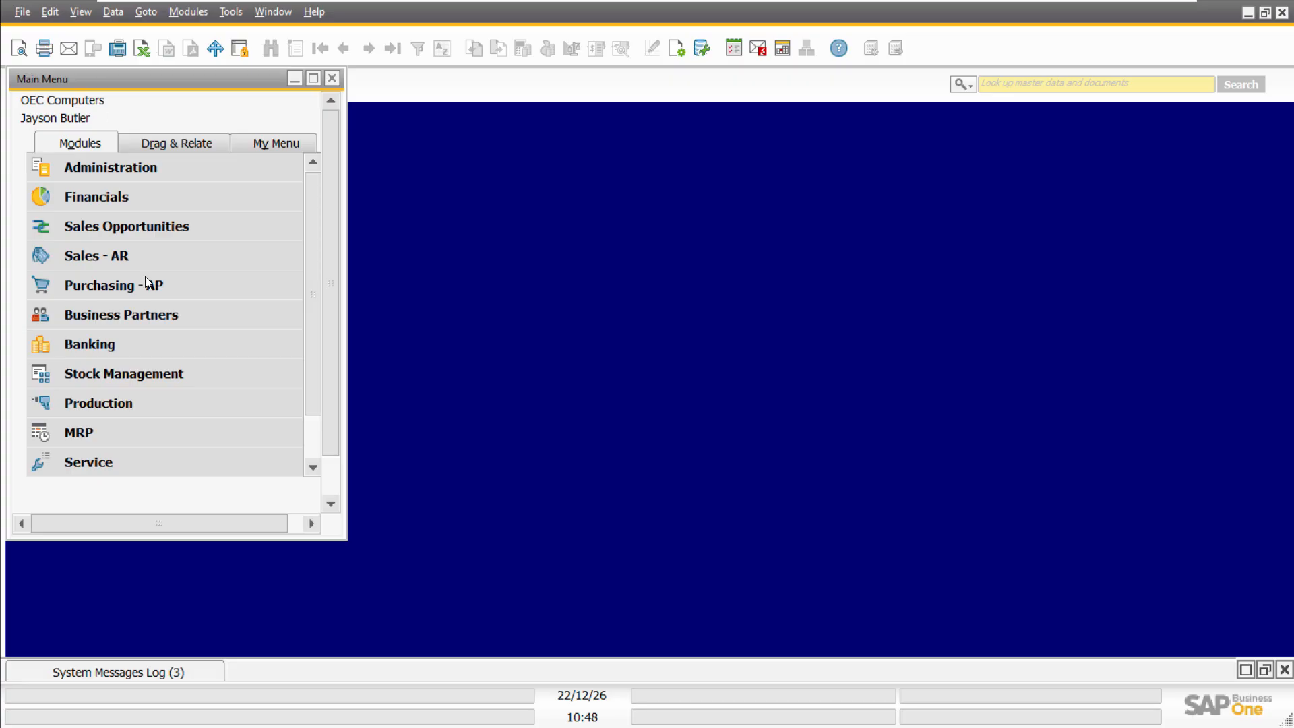